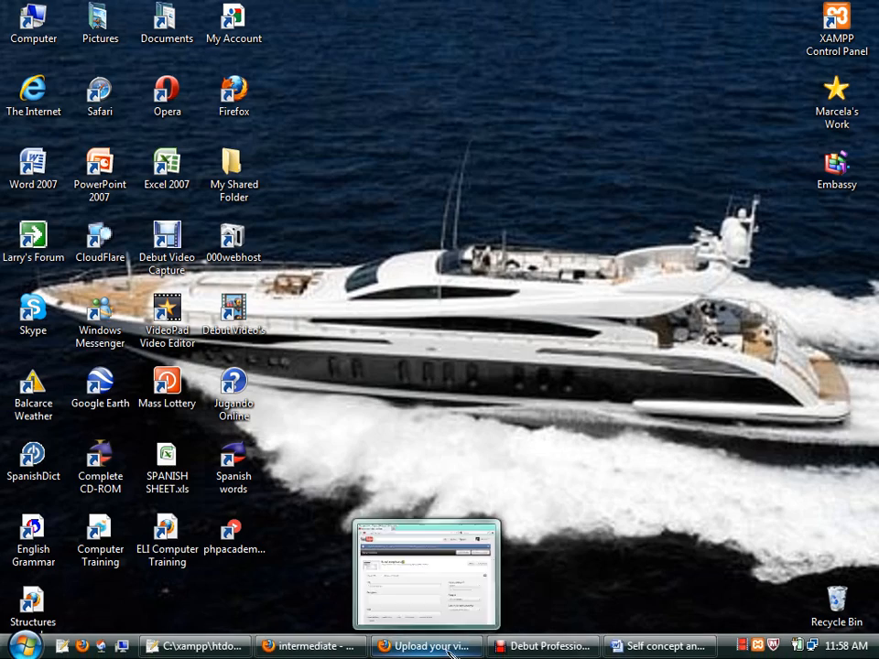
Step: Switch to the Self concept and Perception document in Word, copy its title with the first paragraph, and check the clipboard contents
mouse_move(493, 652)
left_click(650, 647)
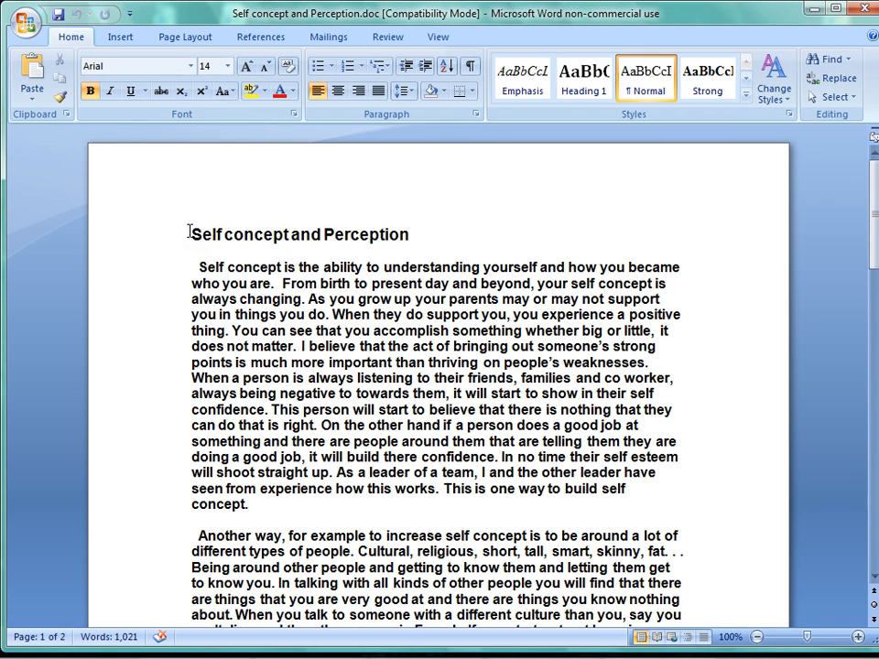
left_click_drag(191, 234, 425, 501)
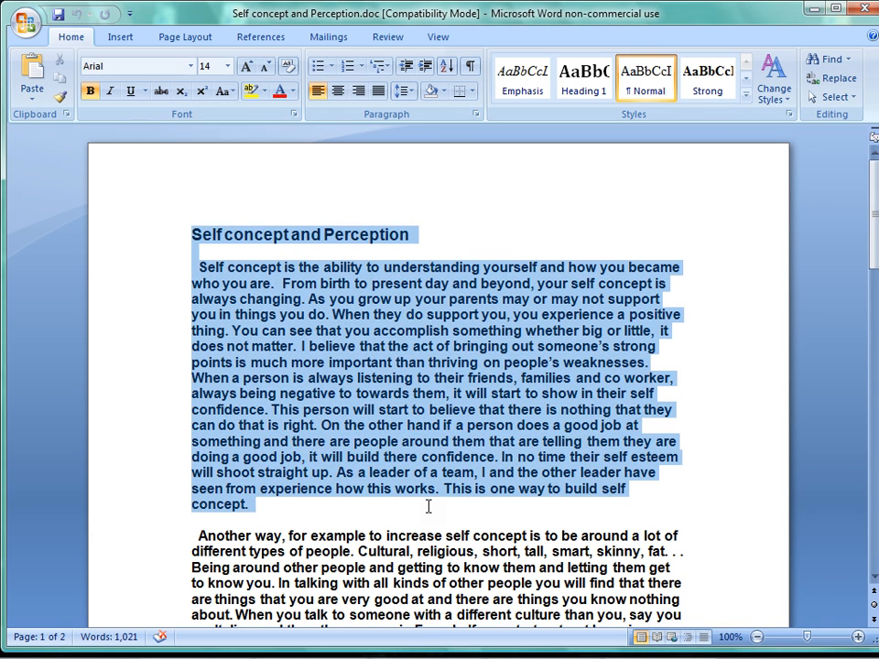
right_click(425, 382)
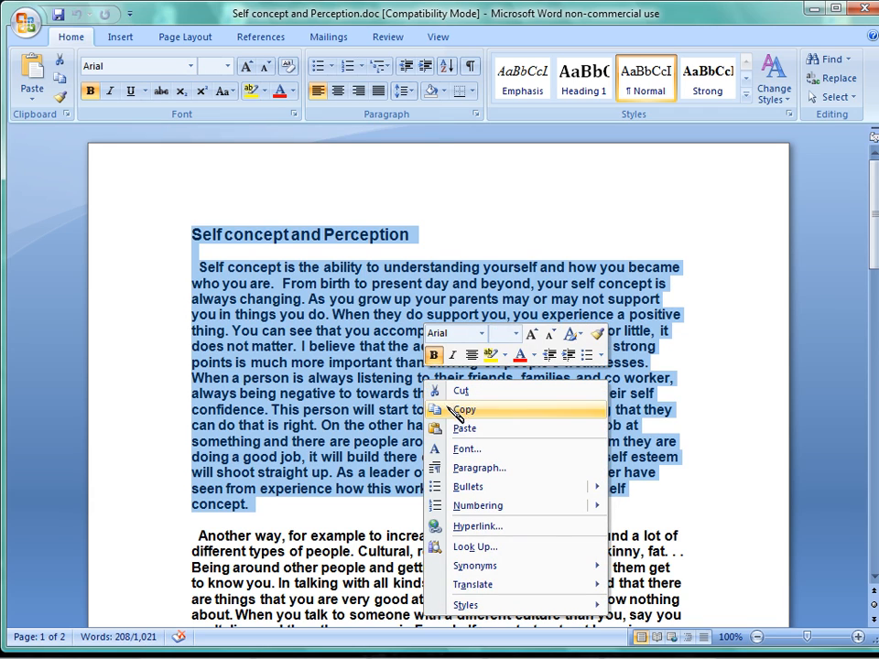
left_click(462, 411)
left_click(518, 215)
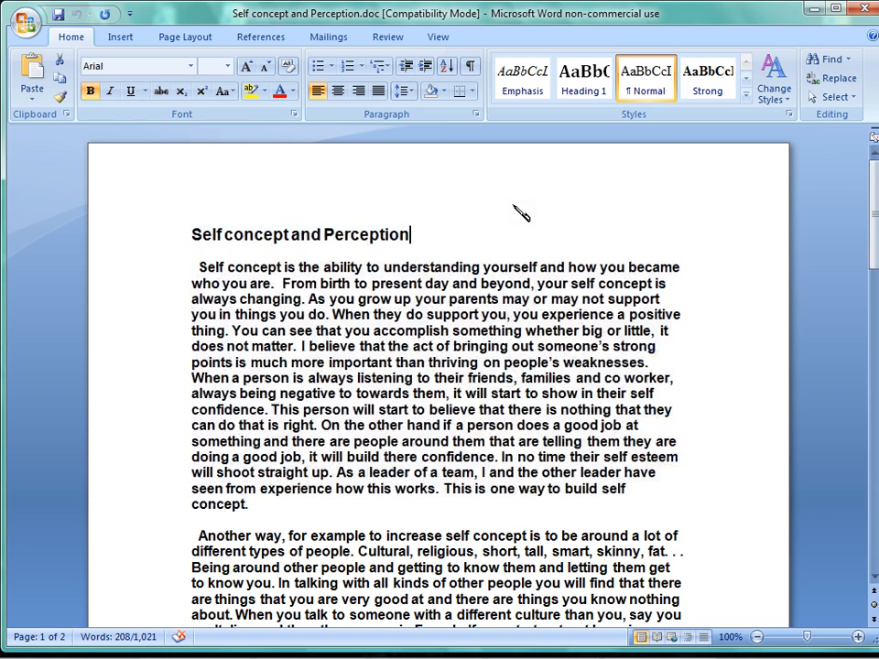
left_click(66, 114)
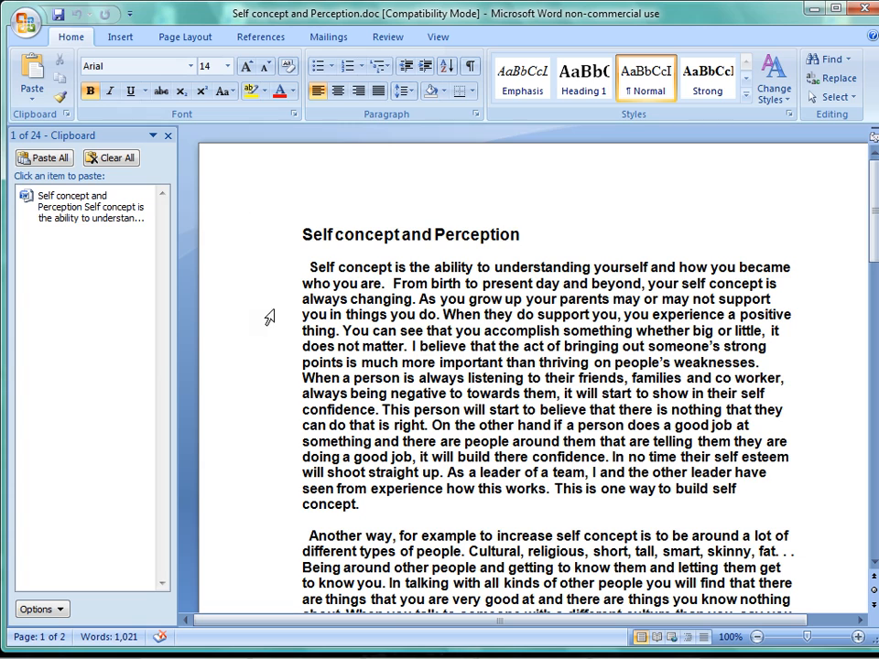
left_click(167, 136)
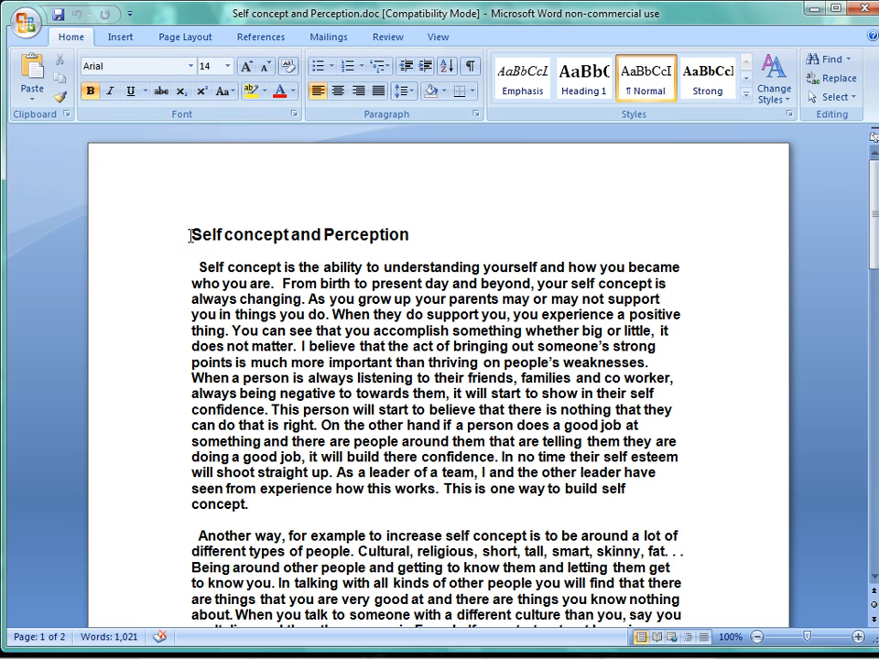
Step: Change the font of the title "Self concept and Perception" to Bradley Hand ITC
left_click_drag(191, 234, 378, 232)
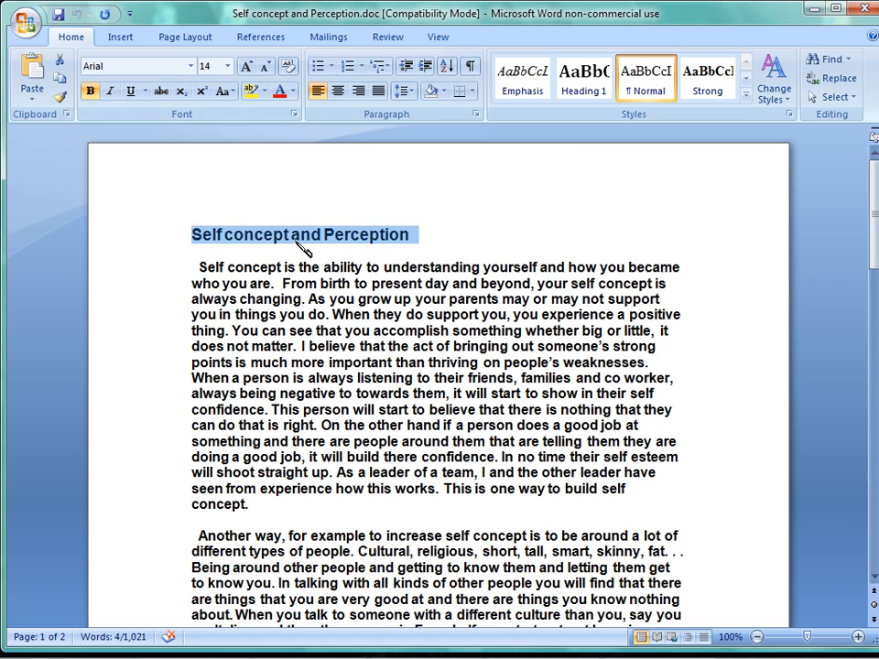
mouse_move(402, 227)
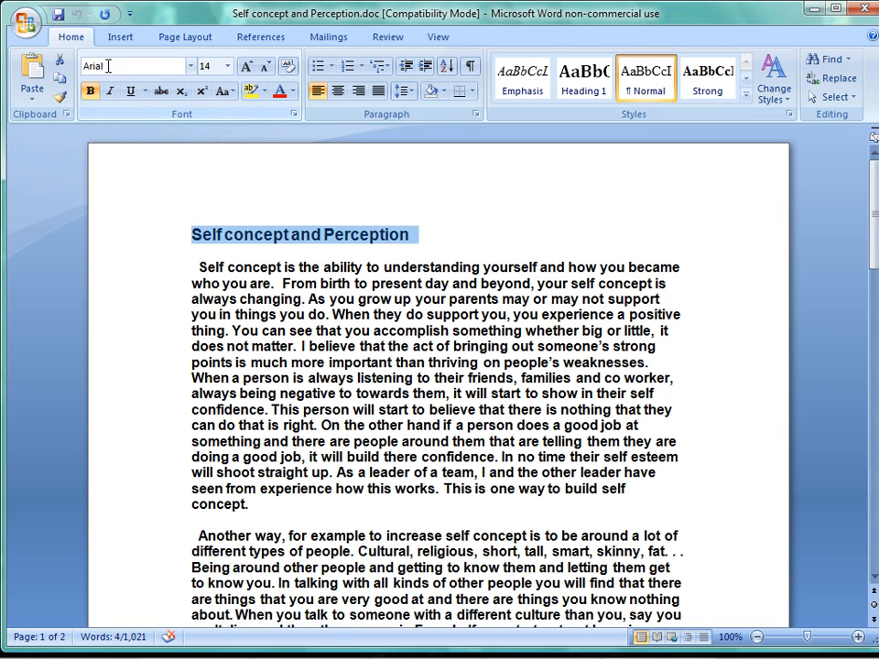
left_click(191, 66)
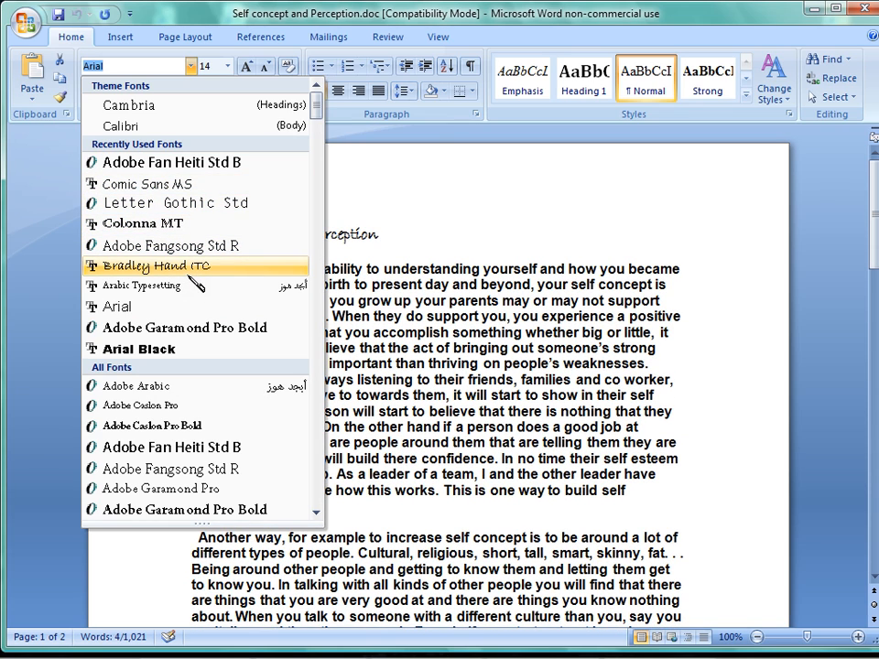
left_click(191, 274)
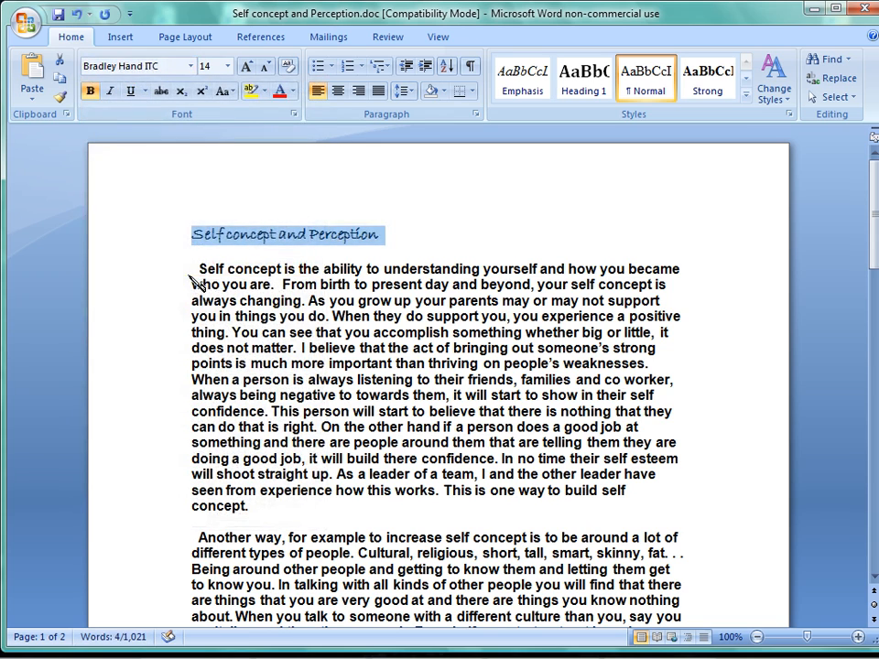
left_click(437, 211)
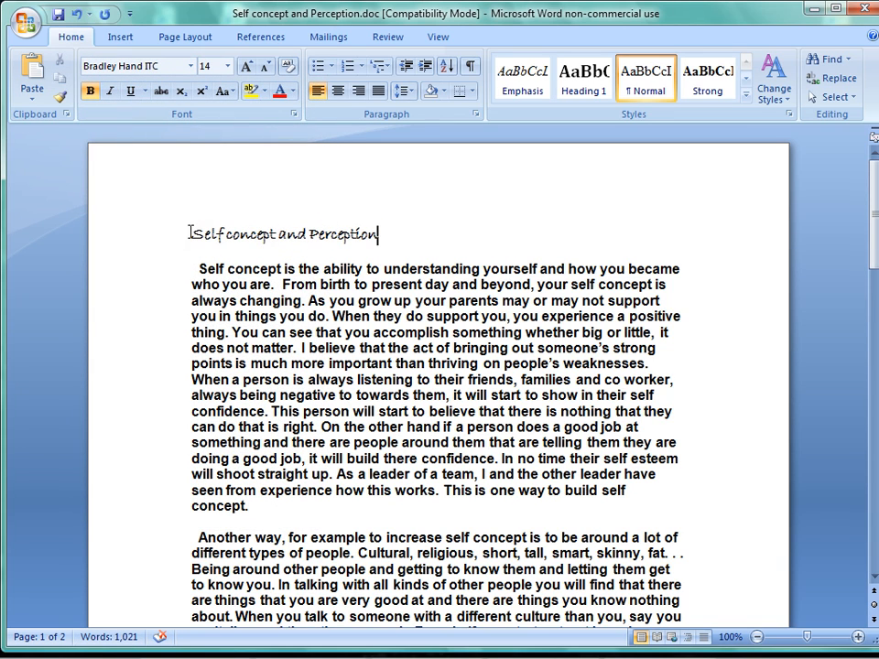
Step: Set the font size of the title "Self concept and Perception" to 22
left_click_drag(190, 232, 216, 222)
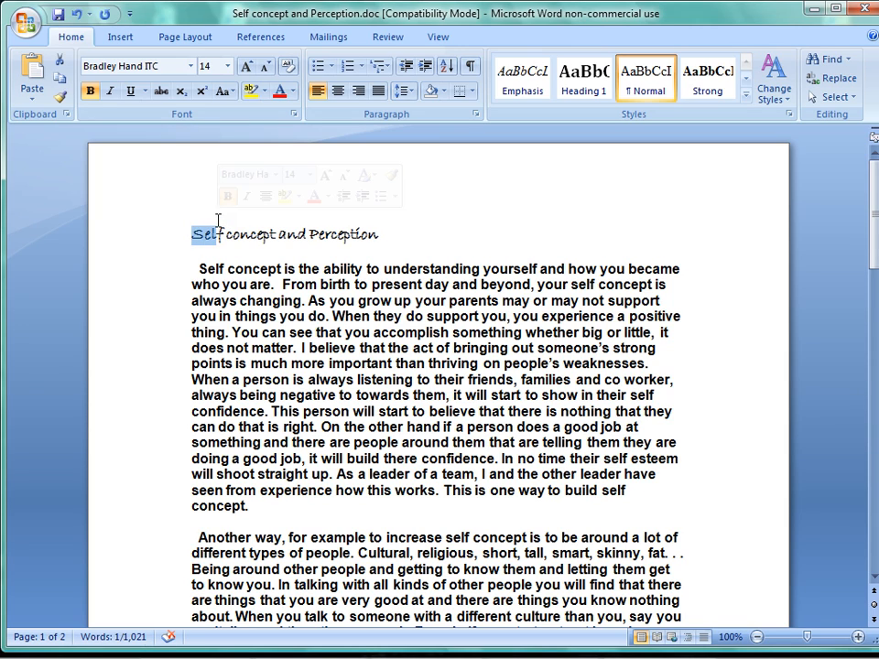
left_click(191, 217)
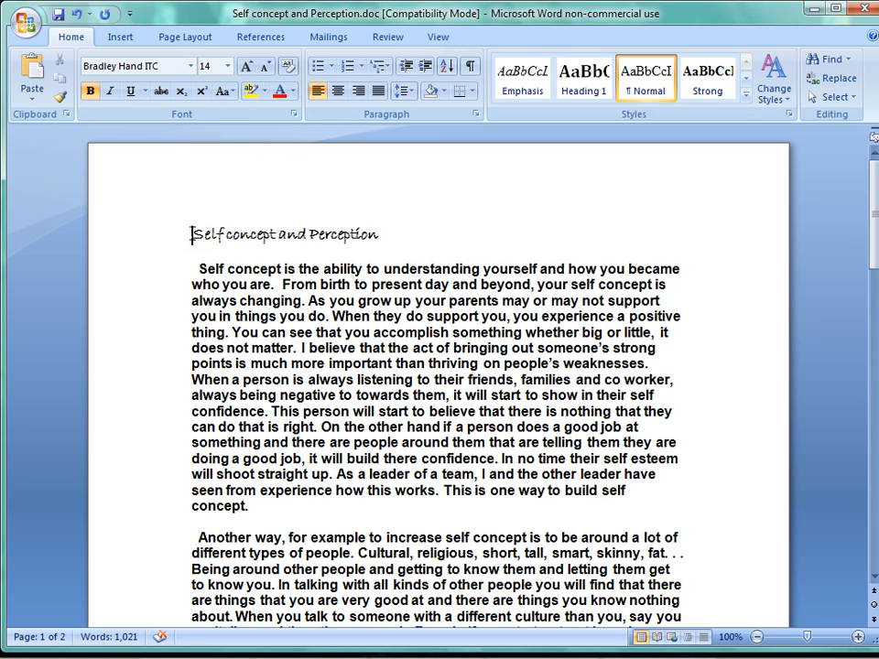
left_click_drag(192, 234, 382, 234)
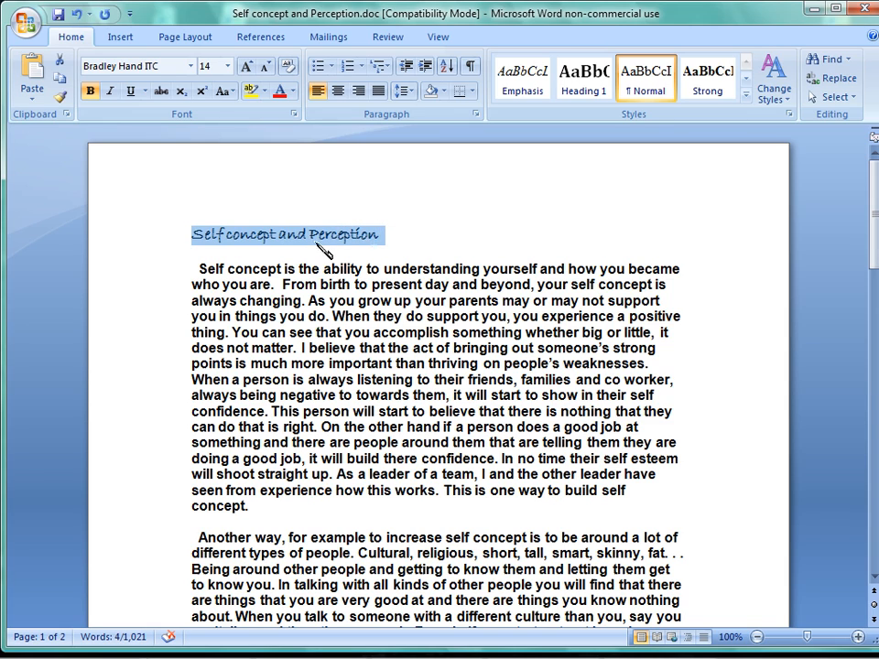
left_click(228, 67)
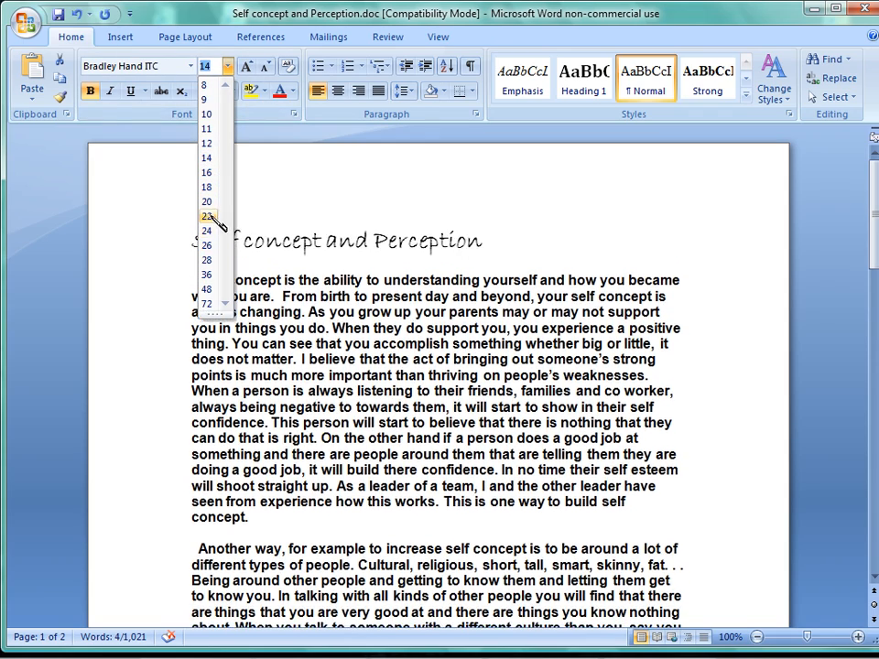
left_click(217, 220)
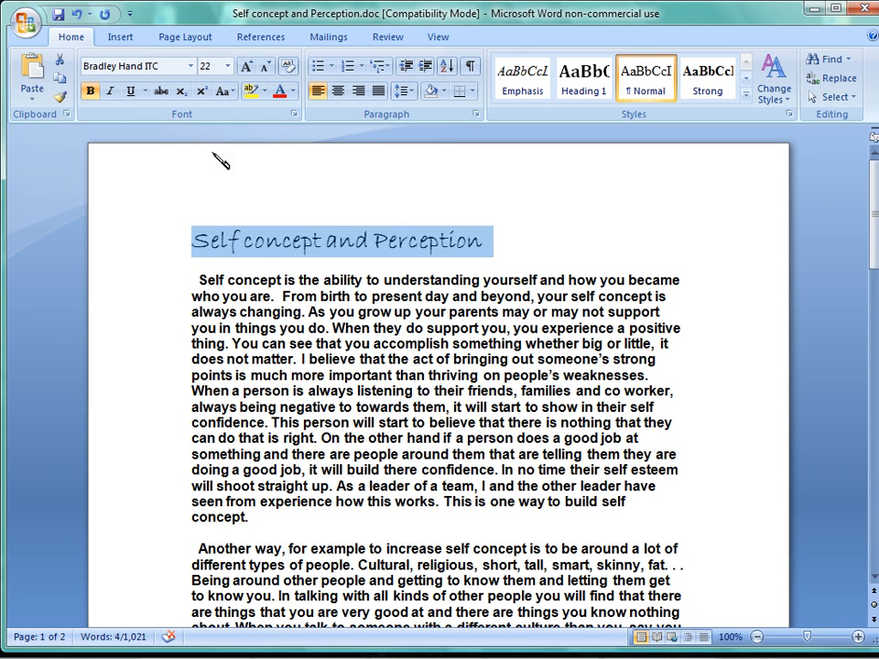
left_click(220, 161)
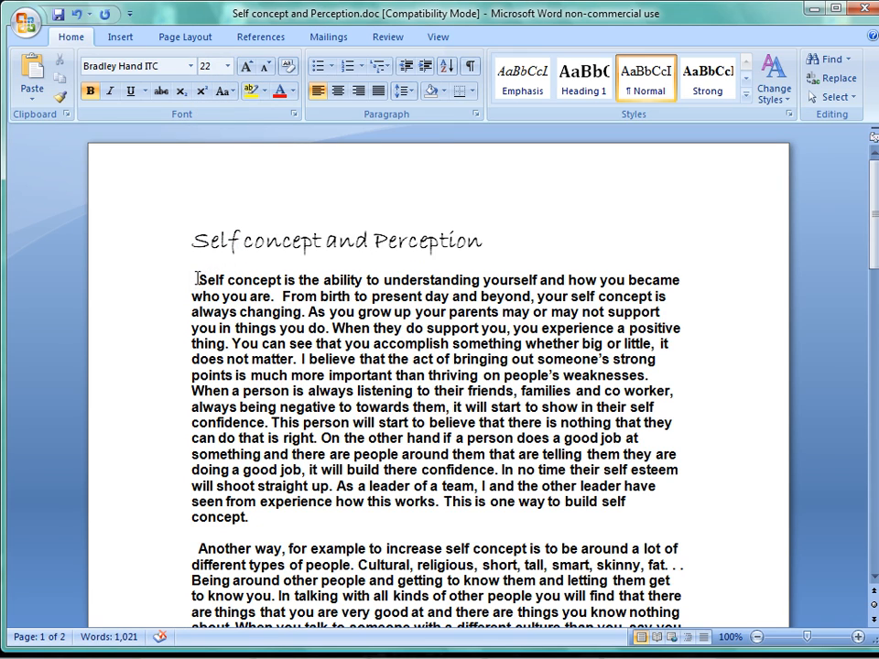
Step: Set the font size of the first body paragraph to 12
left_click_drag(197, 279, 641, 516)
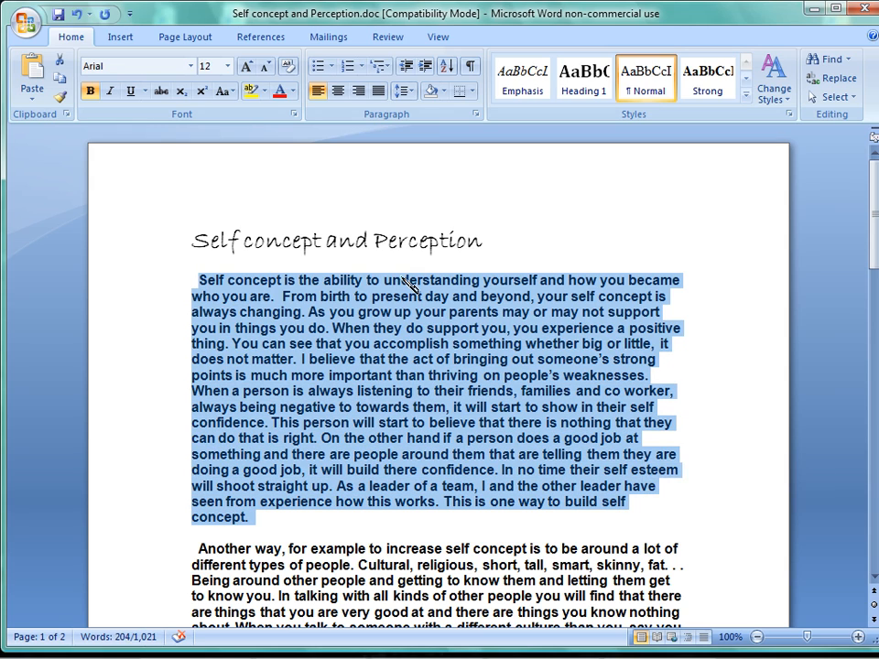
left_click(227, 66)
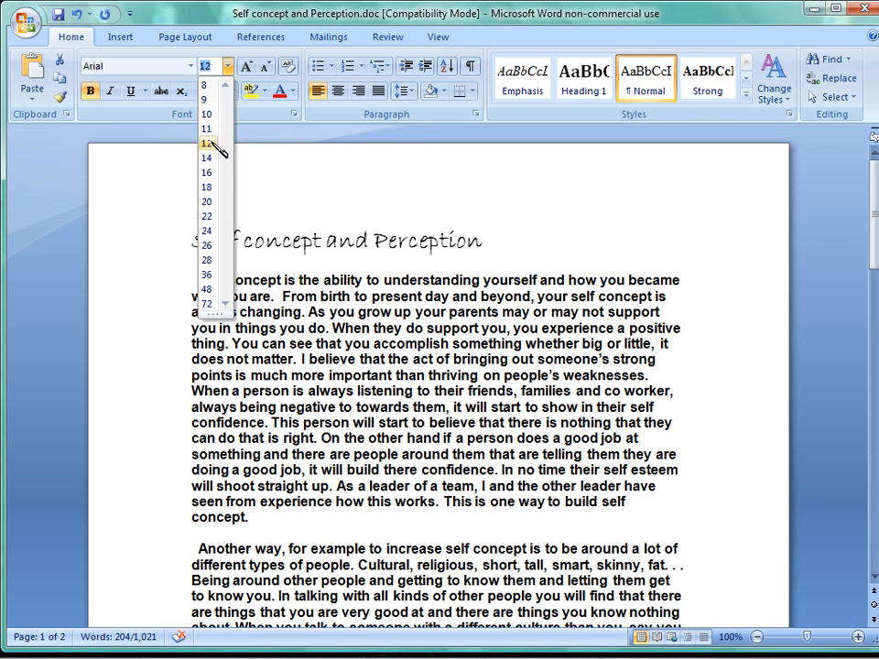
left_click(210, 144)
left_click(268, 180)
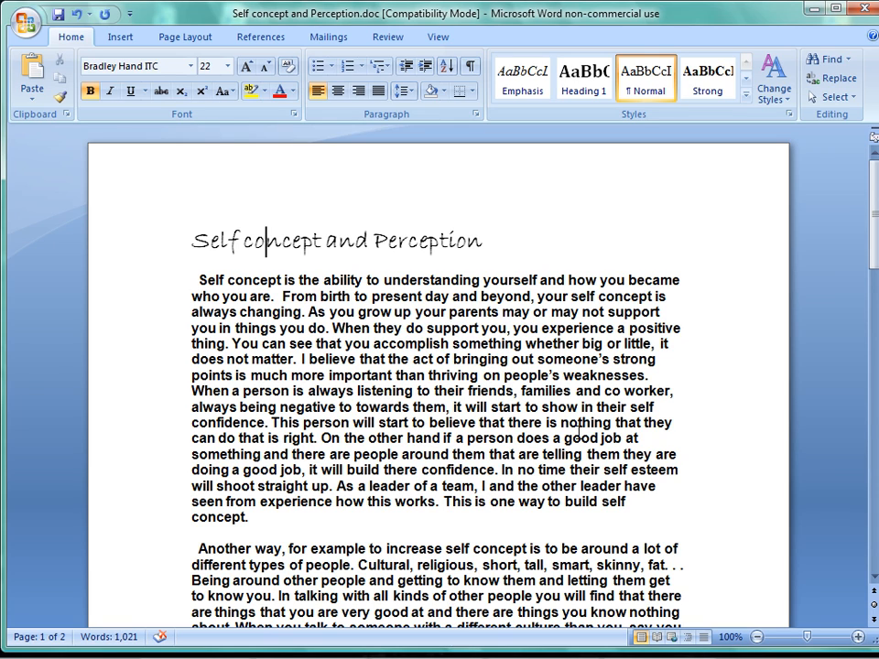
Step: Try switching bold and italic on and off for the title, and underline the entire title
left_click_drag(874, 201, 874, 315)
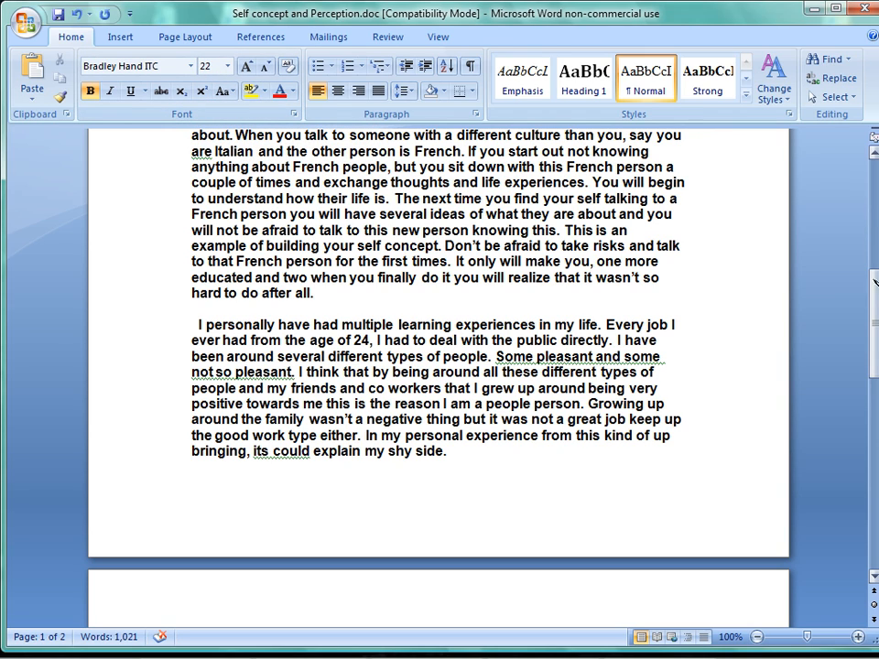
left_click_drag(874, 284, 874, 180)
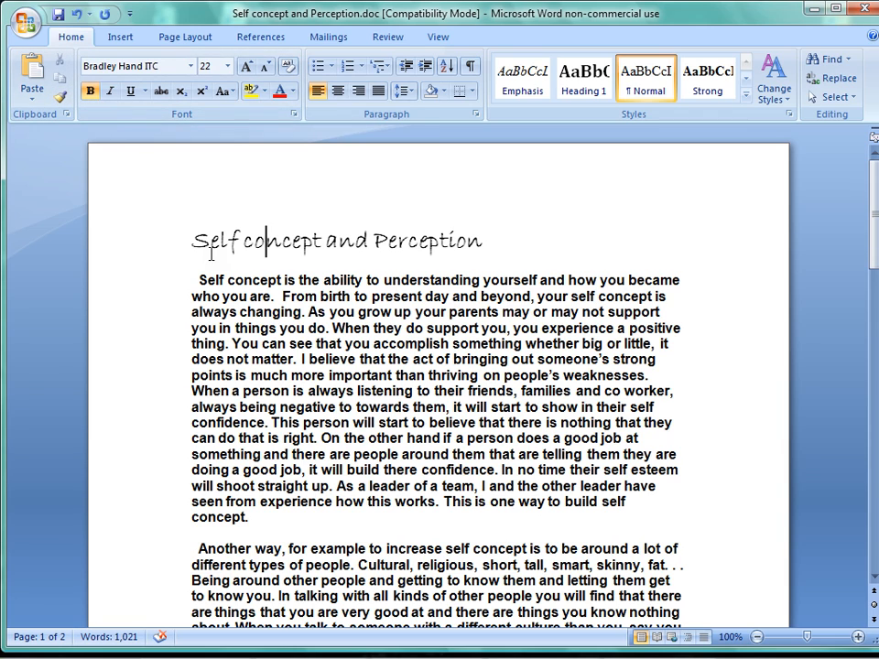
left_click_drag(193, 241, 455, 235)
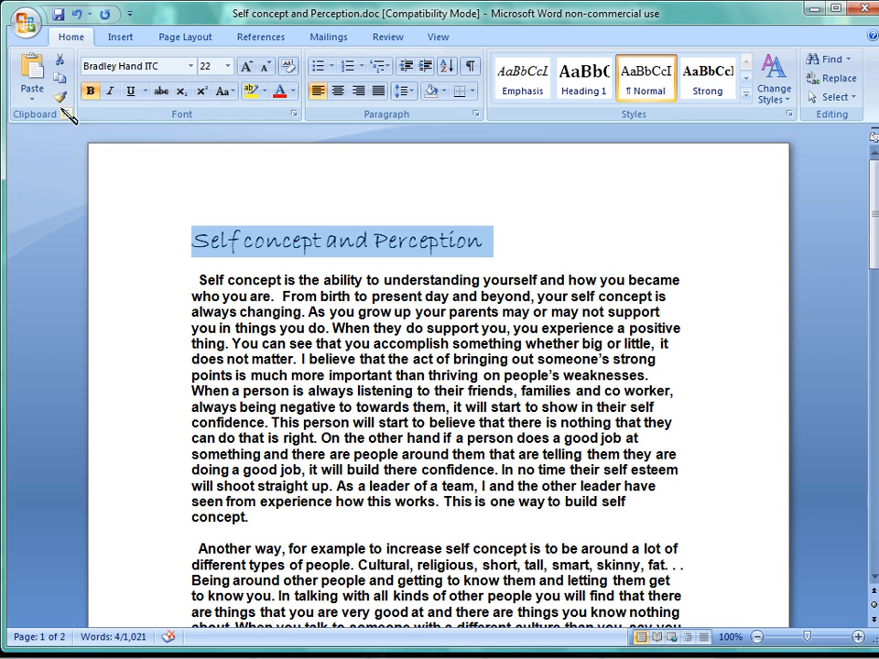
left_click(93, 91)
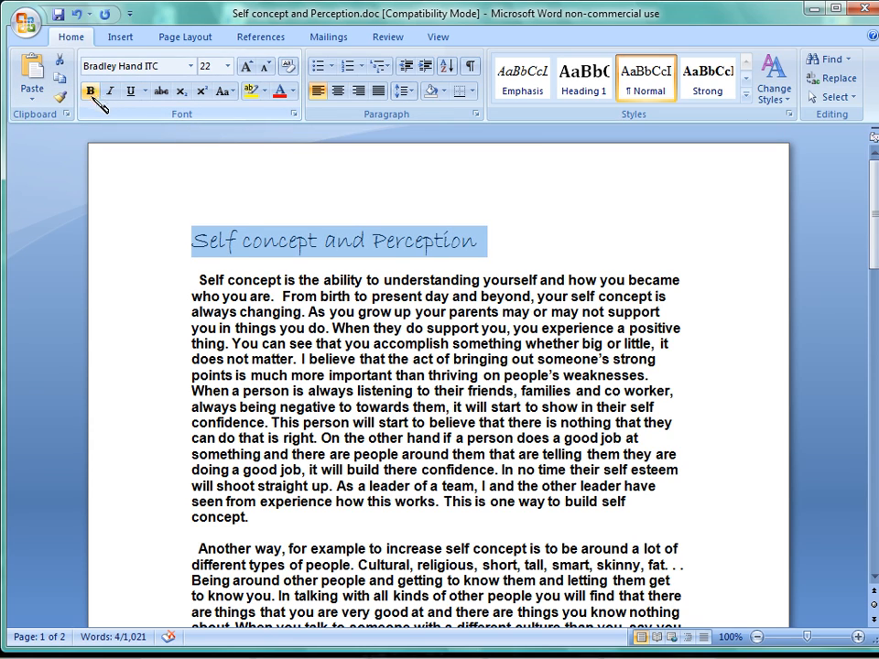
left_click(92, 91)
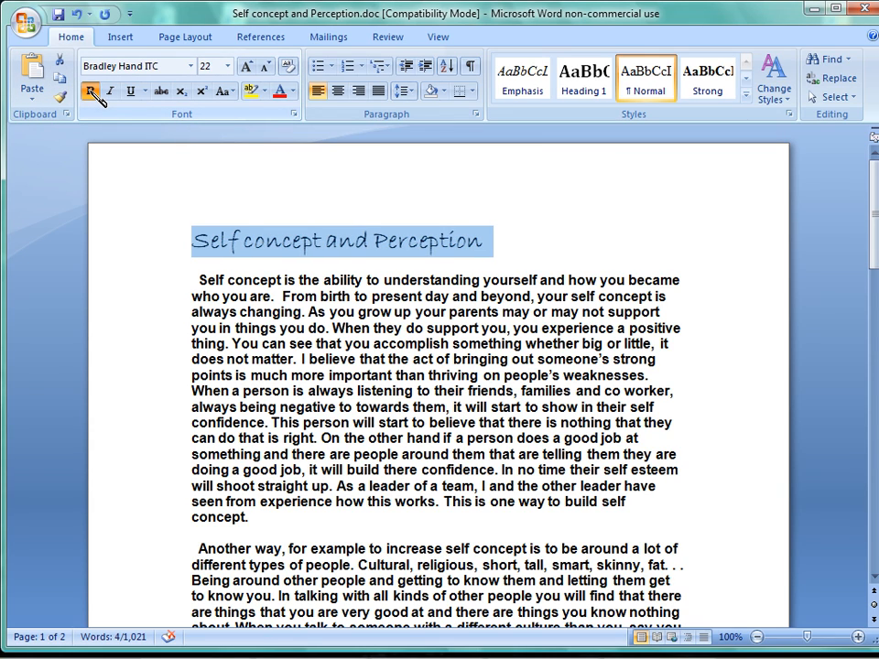
left_click(93, 92)
left_click(92, 91)
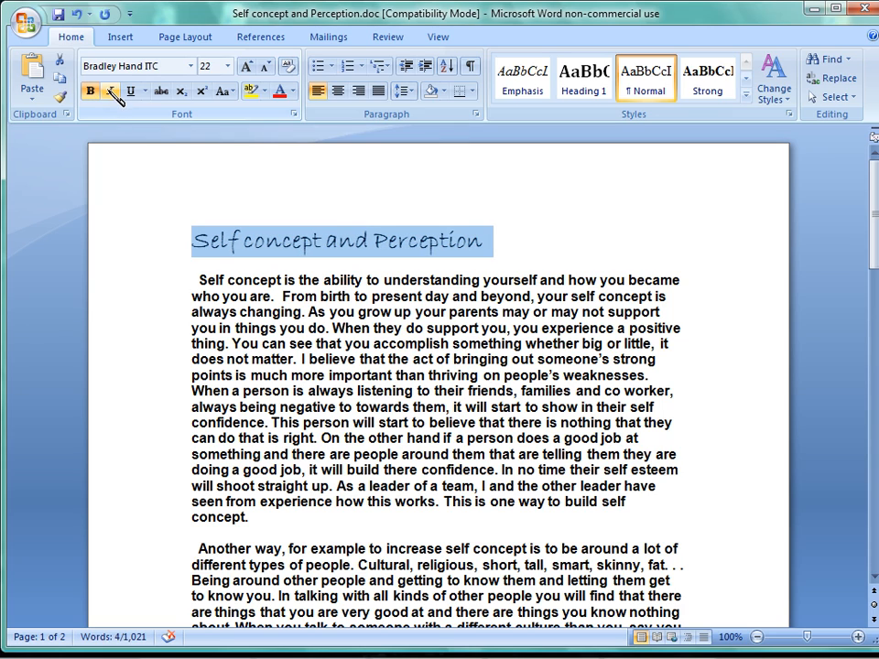
left_click(111, 92)
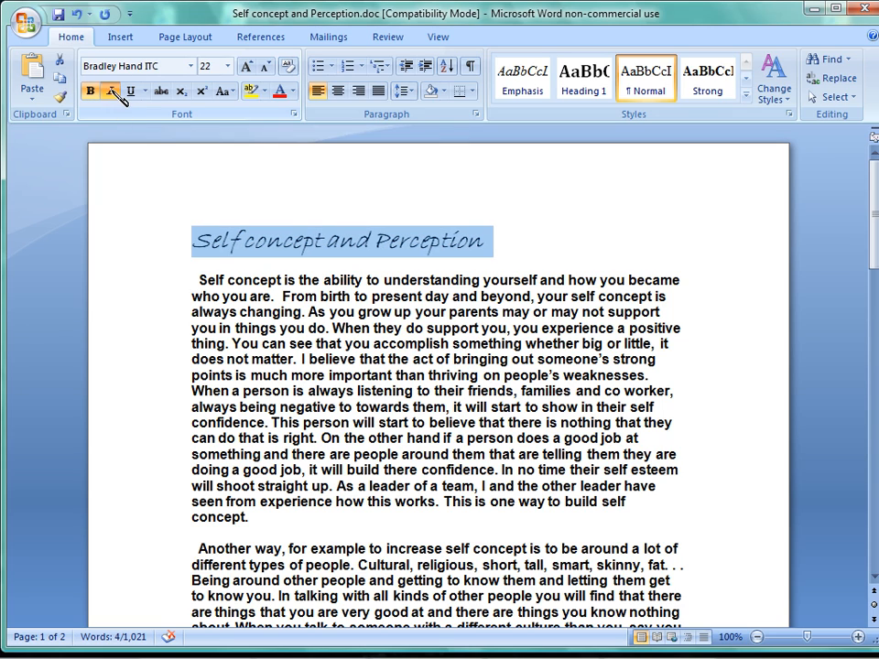
left_click(111, 90)
left_click(130, 90)
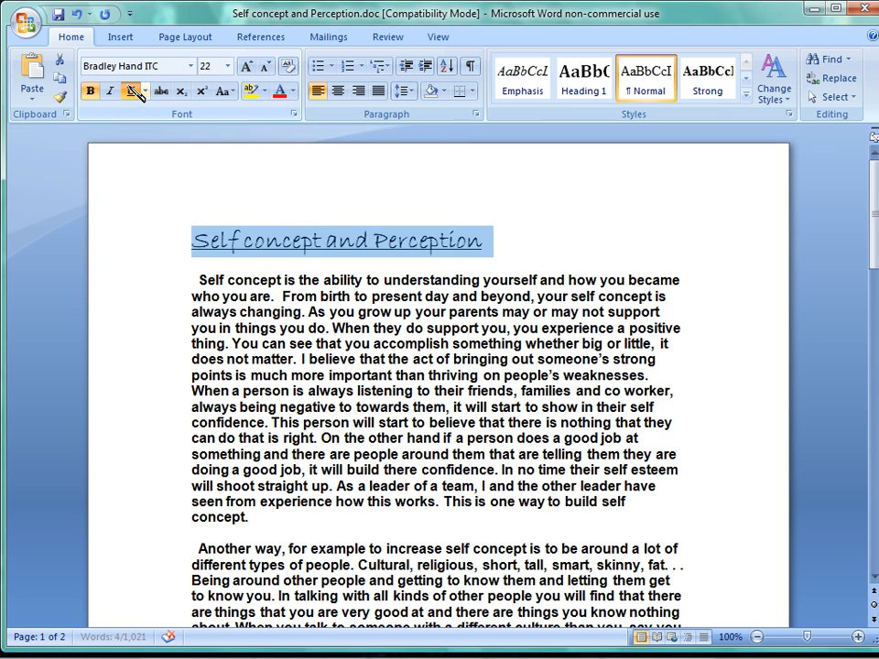
left_click(529, 229)
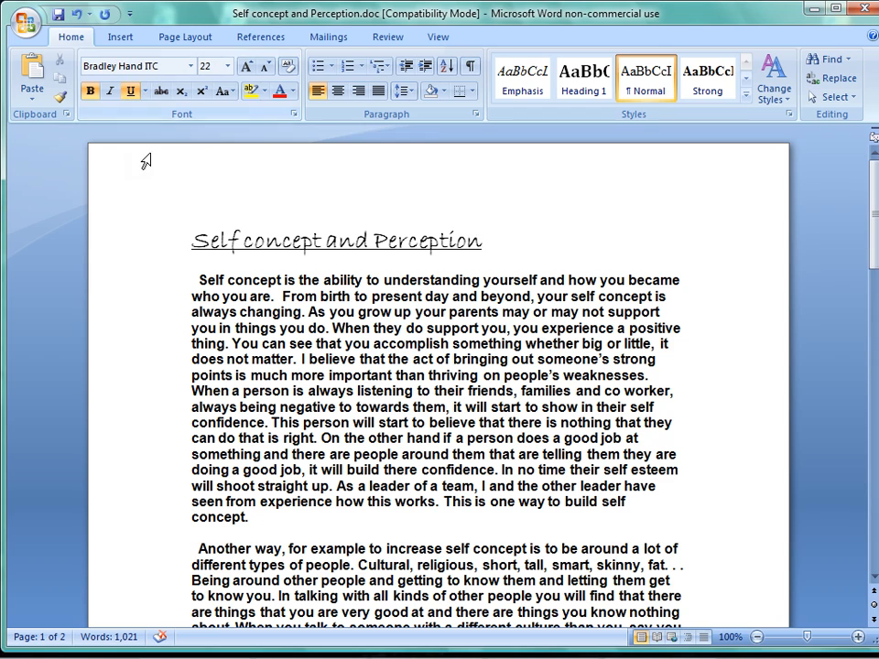
Step: Strike through the word "concept" in the title and make it superscript after trying subscript
left_click(280, 359)
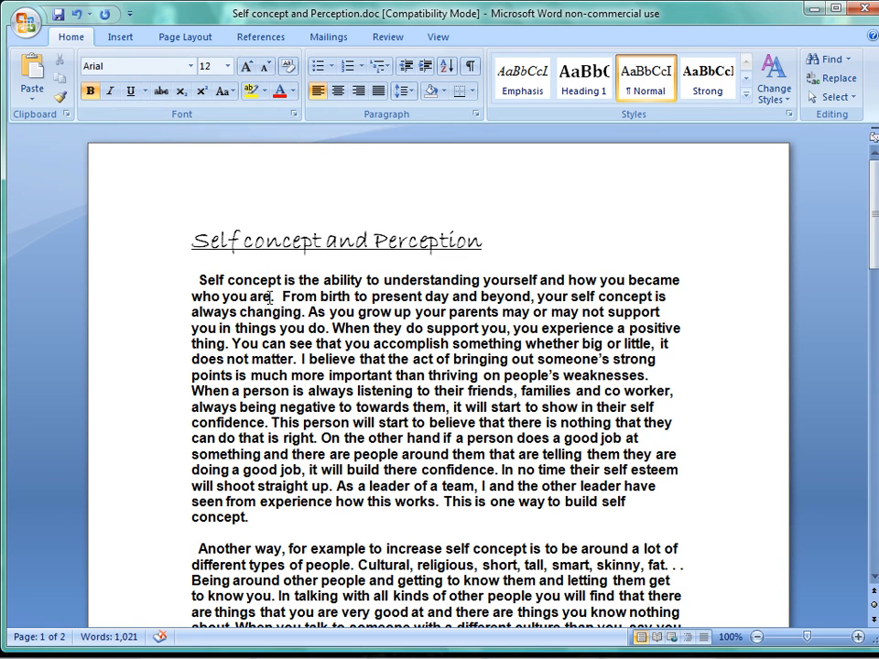
left_click(289, 241)
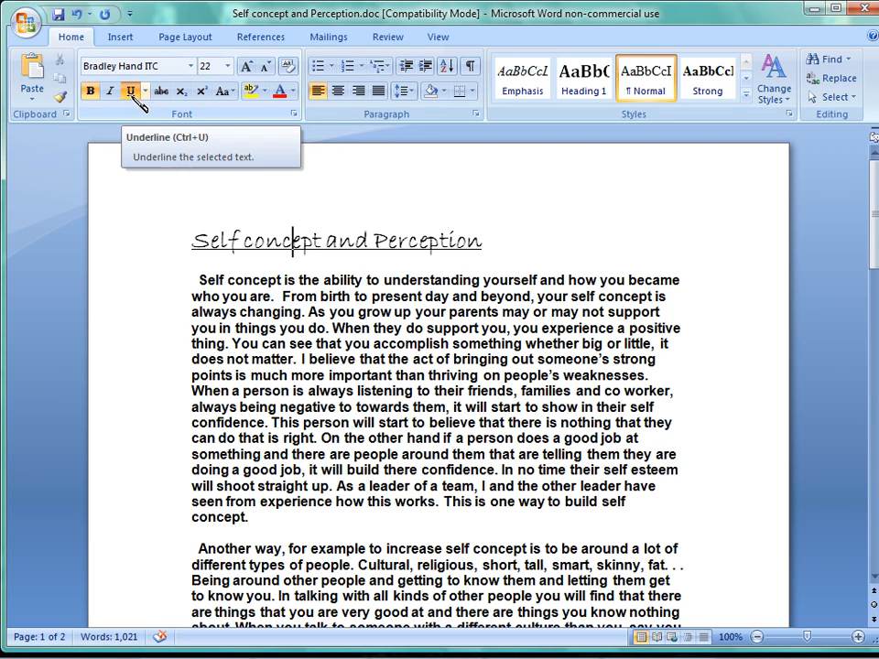
left_click(160, 92)
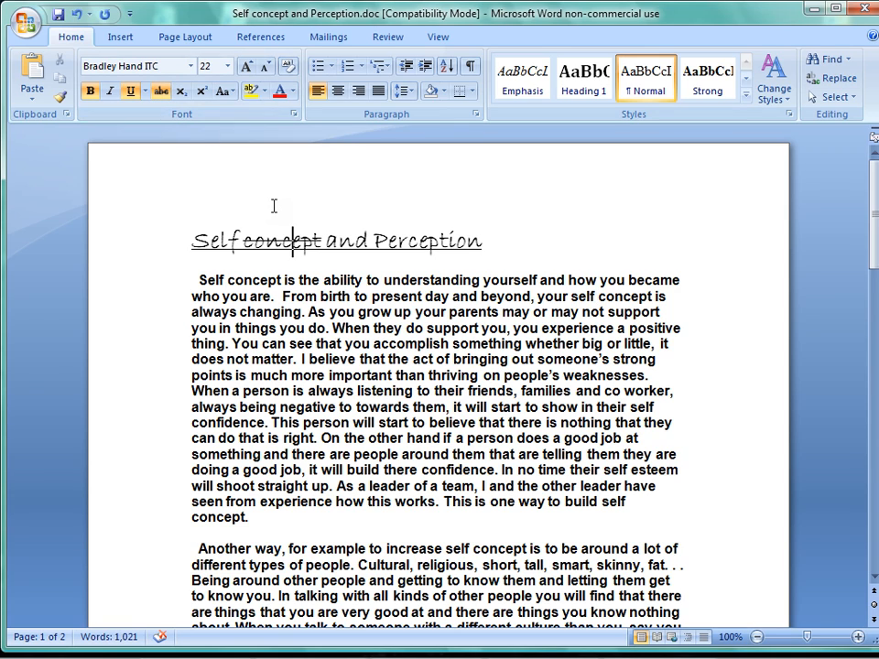
left_click(182, 92)
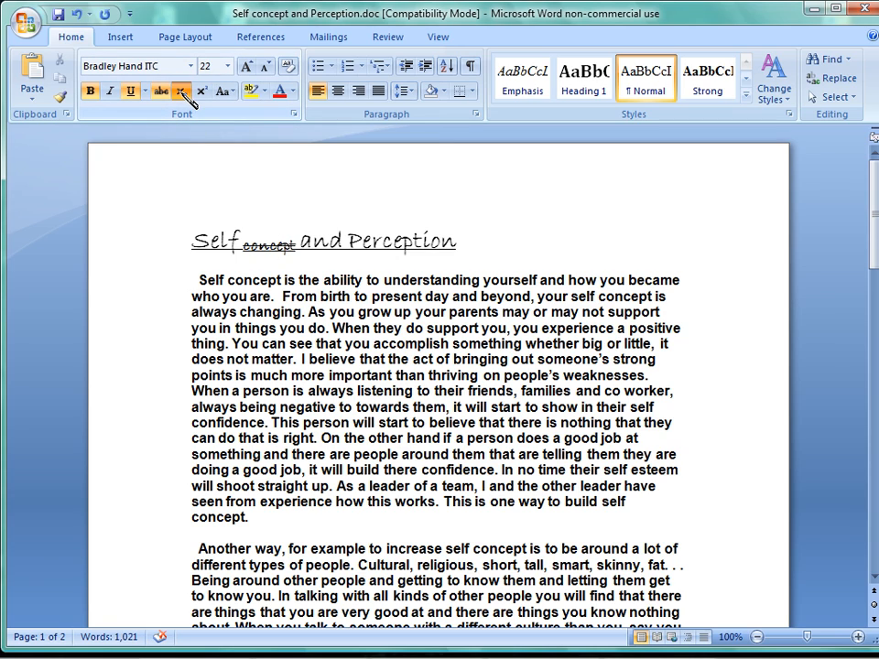
left_click(187, 93)
left_click(204, 91)
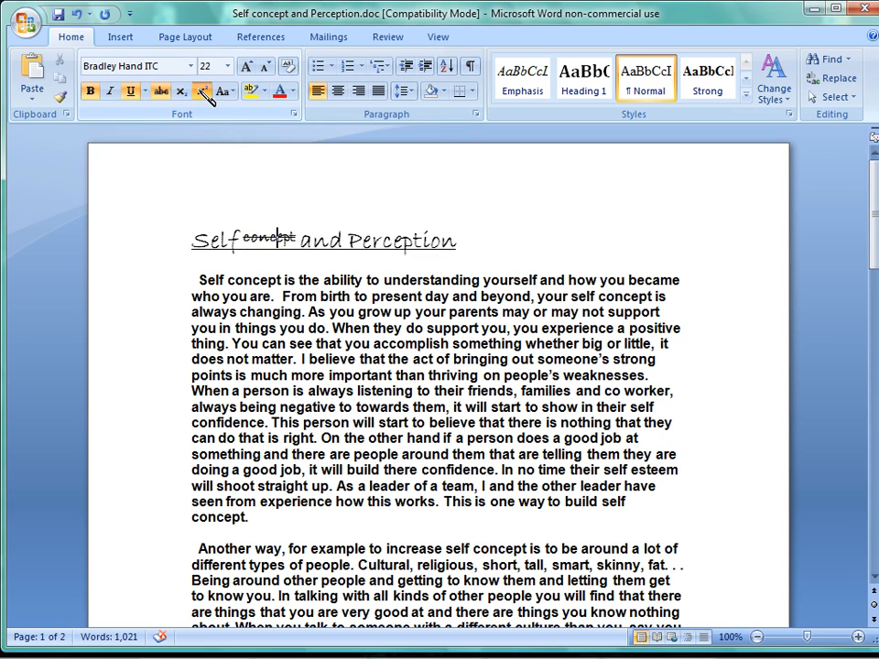
Step: Apply lowercase to the word "concept" in the title, then try enlarging it to size 24 and return it to 22
left_click(225, 93)
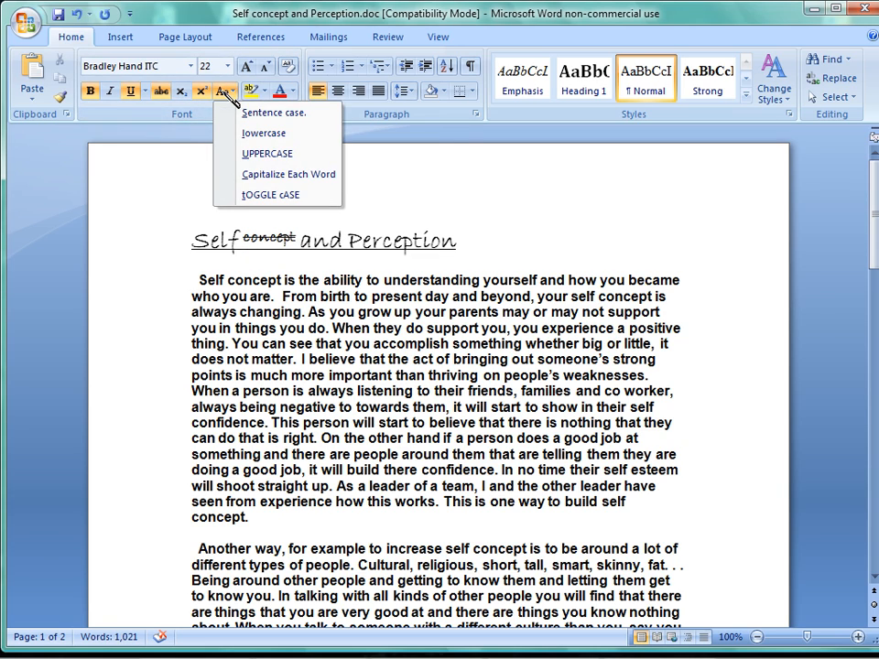
left_click(263, 135)
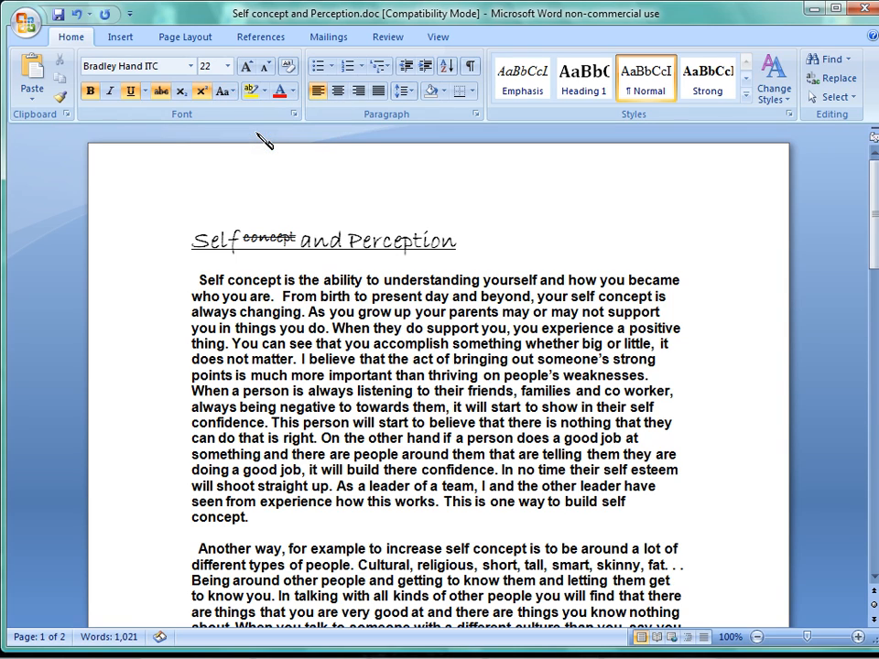
left_click(224, 91)
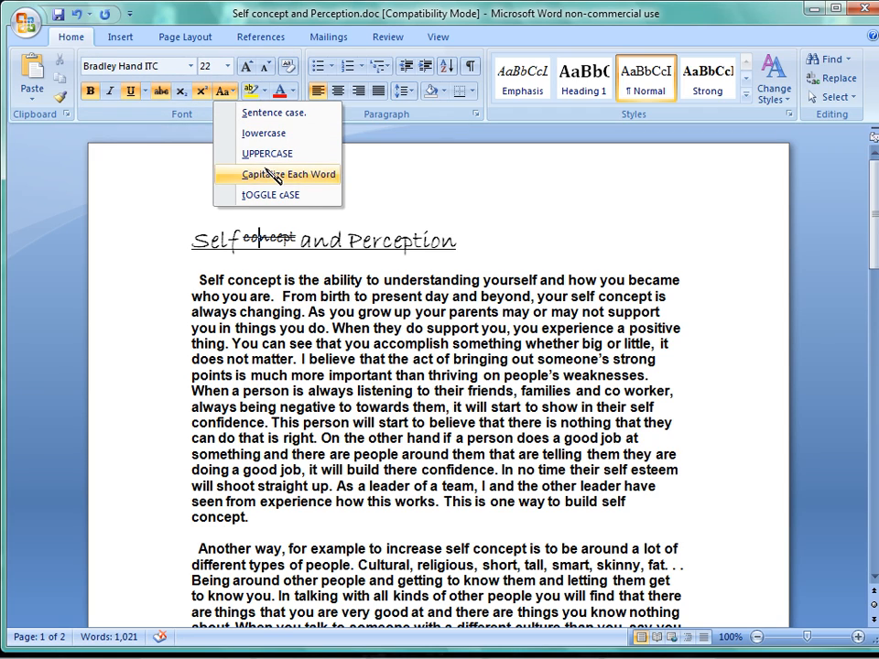
left_click(129, 220)
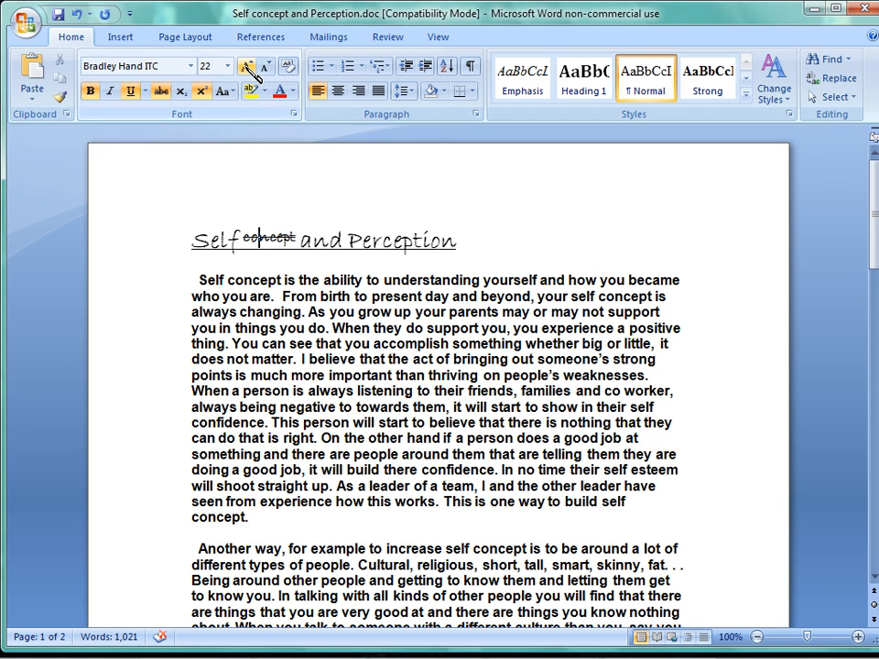
left_click(250, 66)
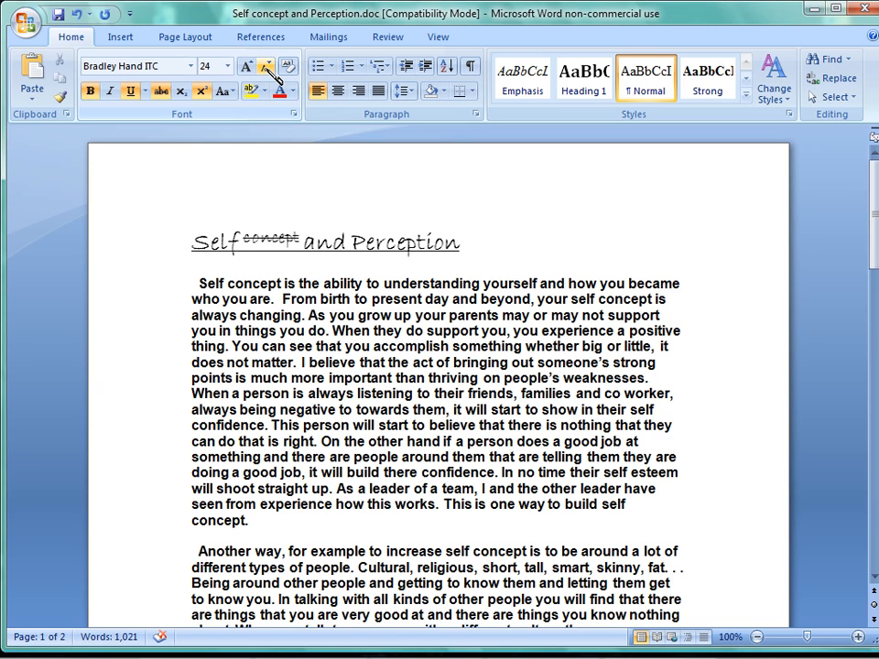
left_click(263, 67)
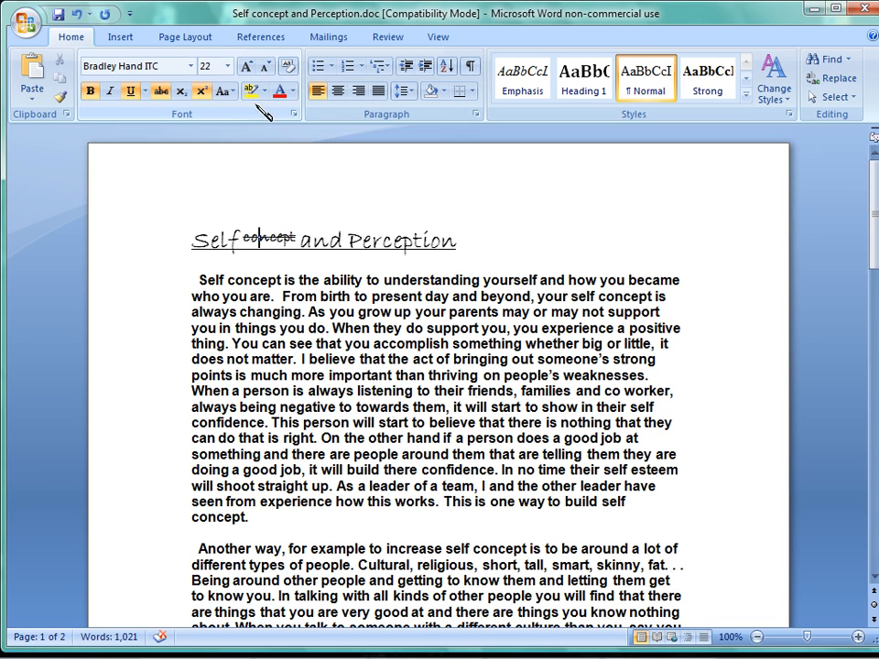
Step: Change the font color of the first body paragraph's opening, through "always changing. As", to a light red theme color
left_click(277, 283)
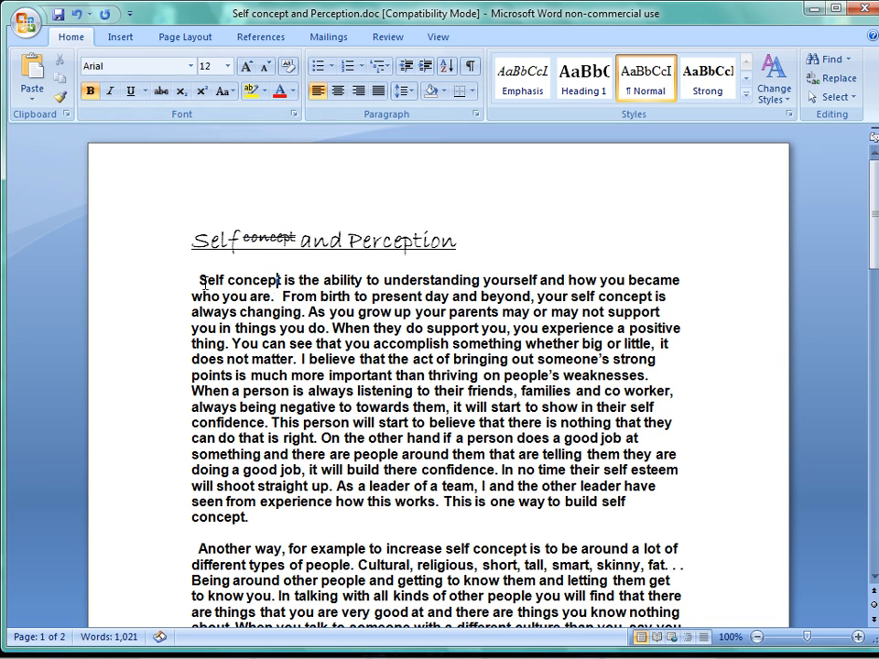
left_click_drag(200, 278, 319, 312)
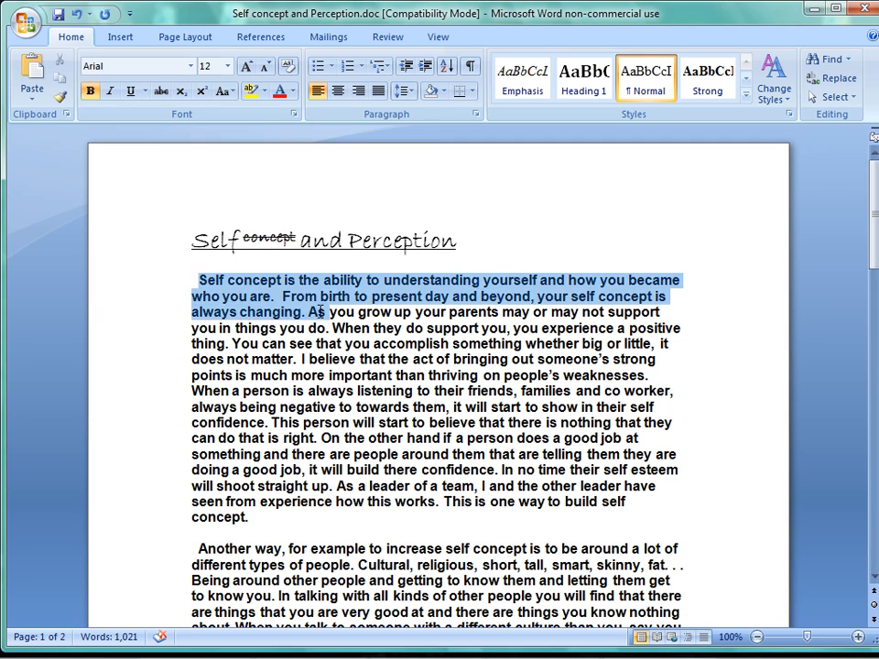
left_click(293, 92)
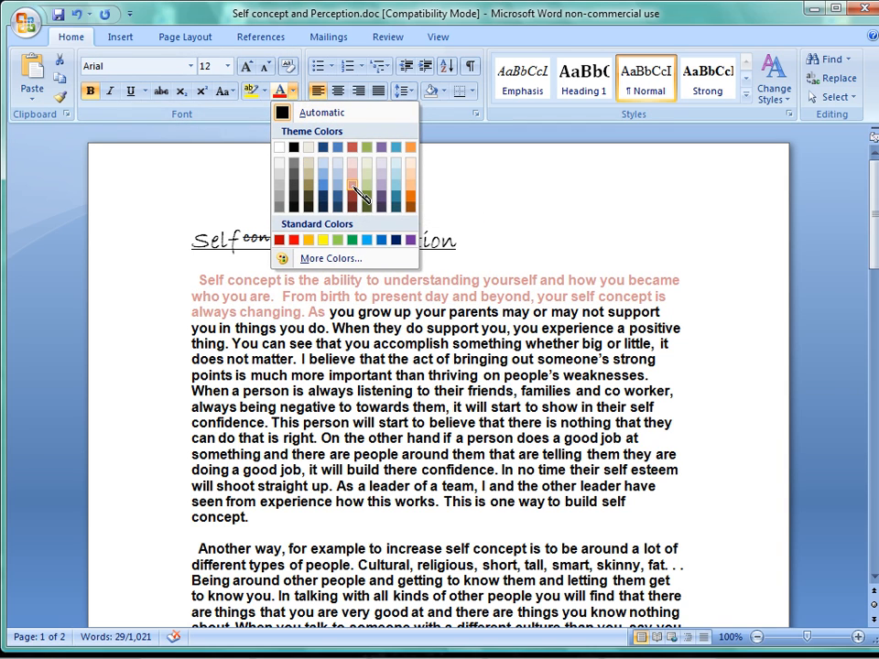
left_click(354, 188)
left_click(344, 240)
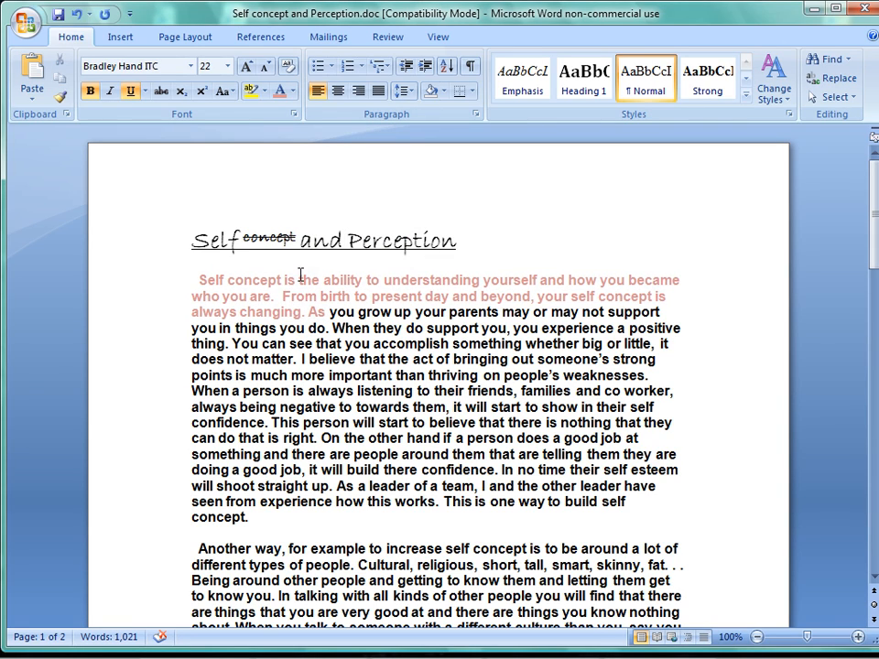
left_click(206, 277)
left_click_drag(198, 279, 316, 314)
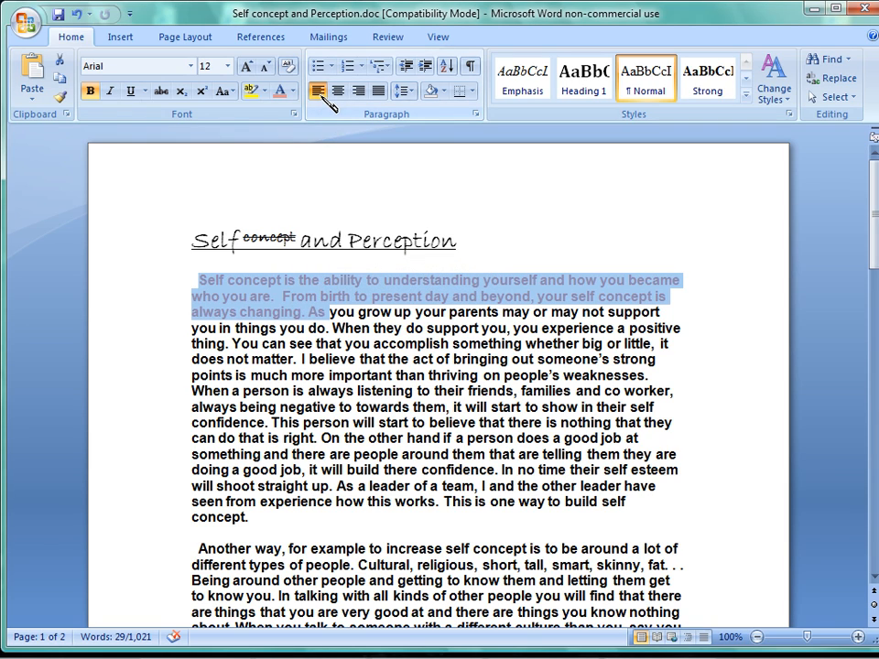
left_click(298, 160)
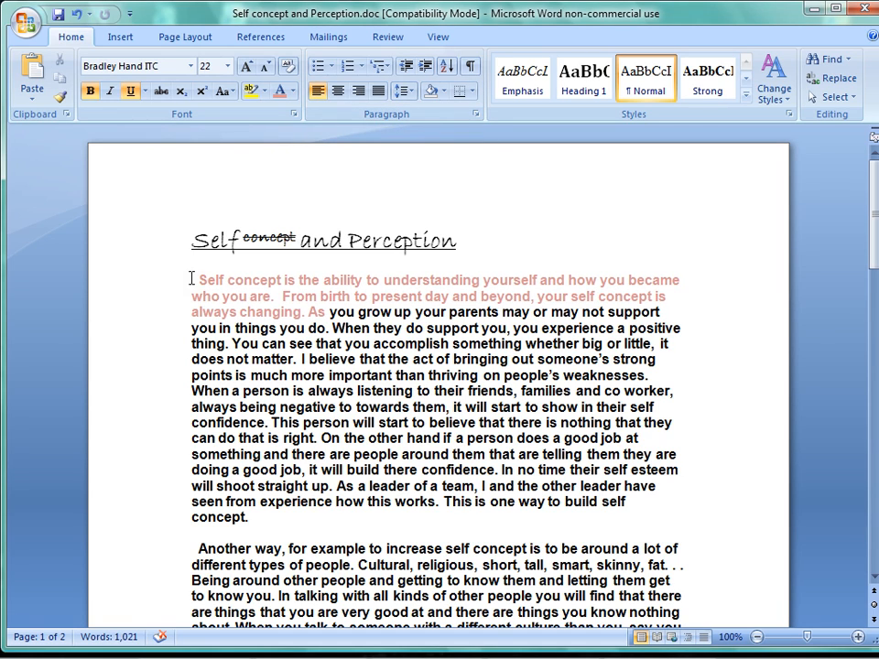
Step: Justify the entire first body paragraph after trying centered and right alignment
left_click_drag(193, 277, 361, 520)
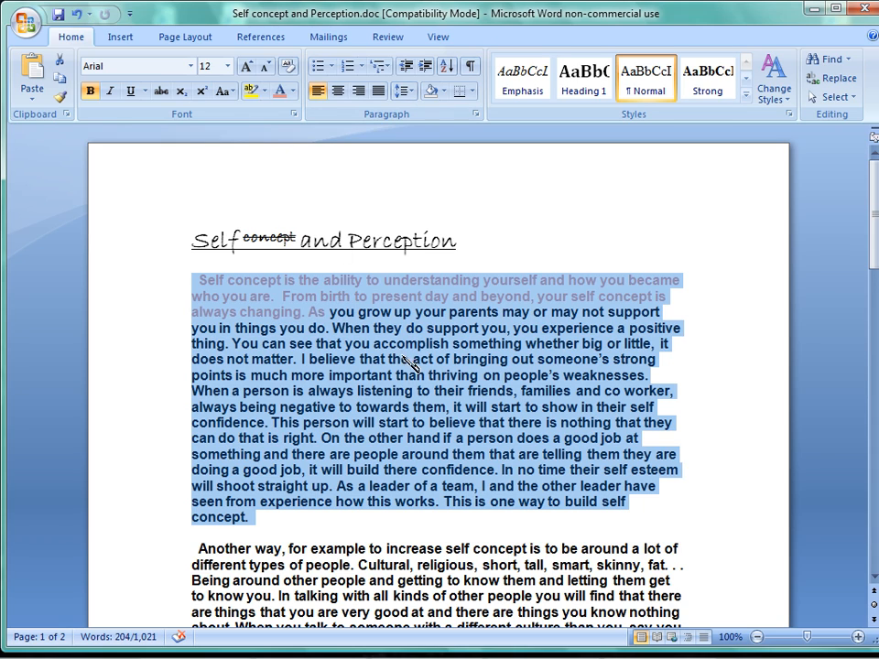
left_click(338, 90)
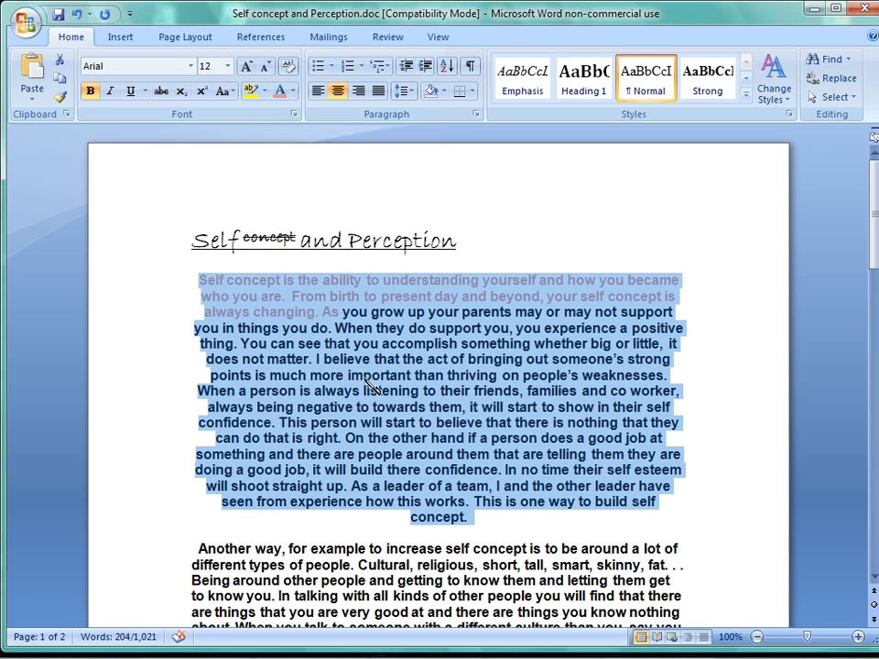
left_click(358, 91)
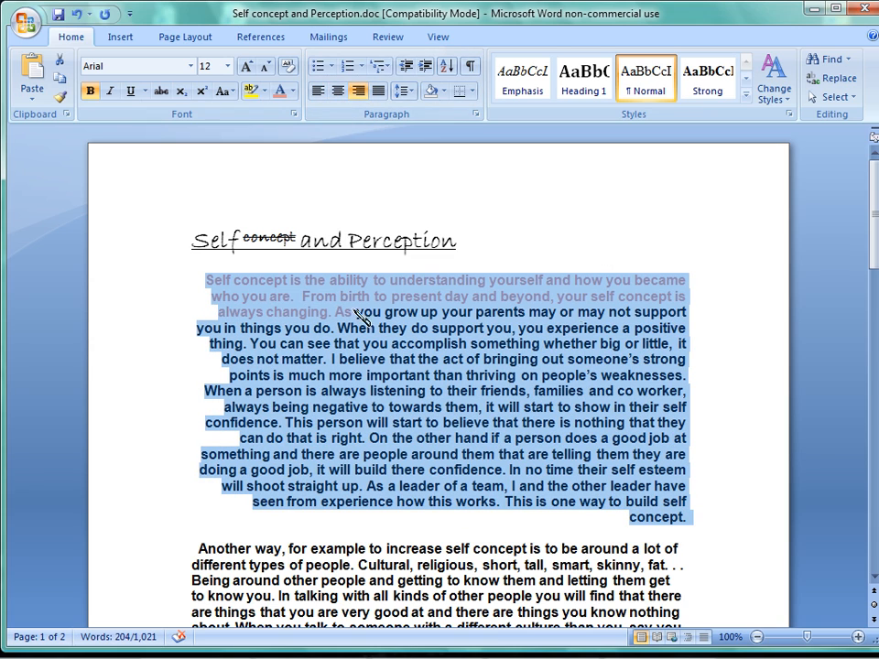
left_click(377, 91)
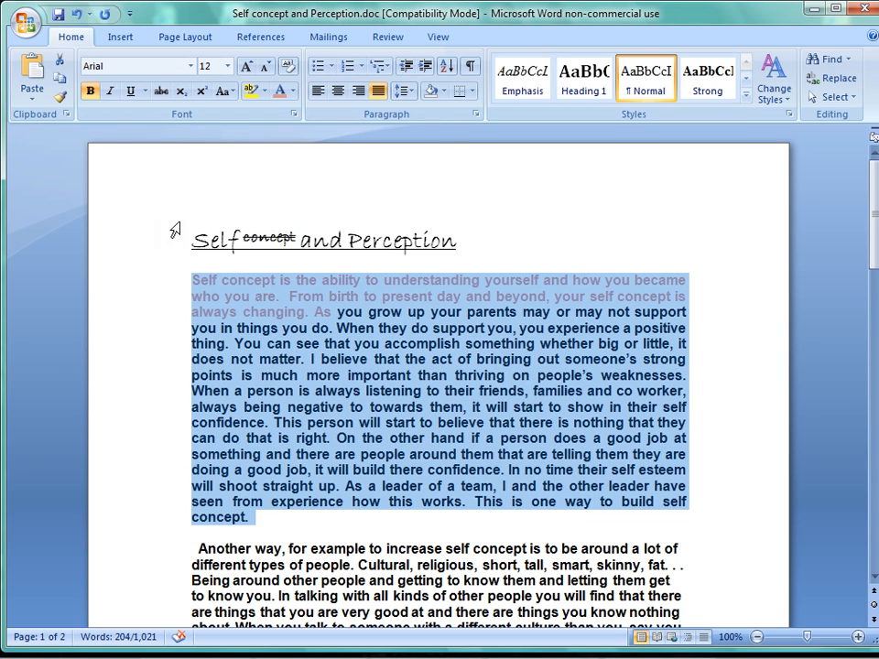
left_click(398, 182)
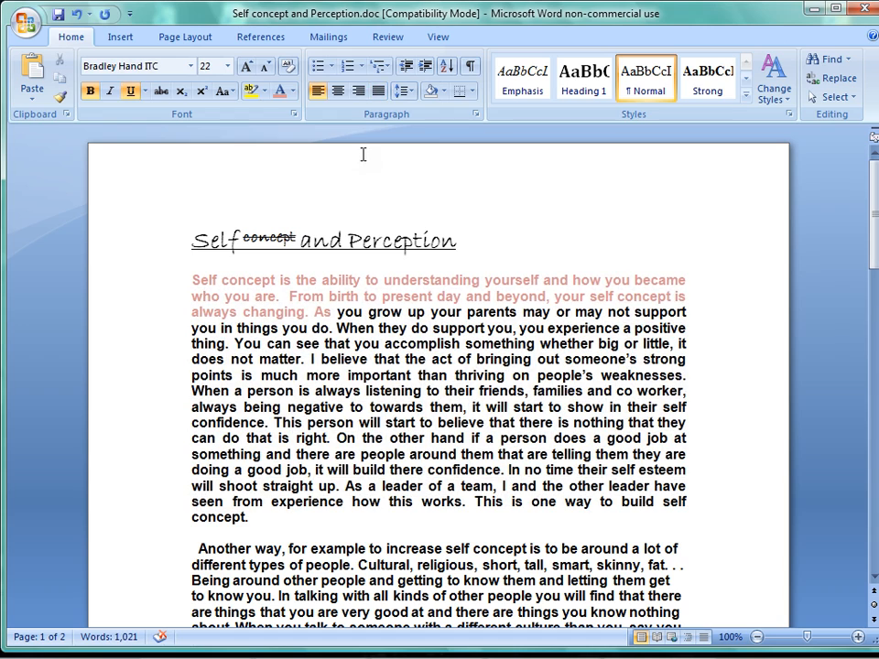
Step: Set the line spacing of the title to 1.5
left_click(402, 91)
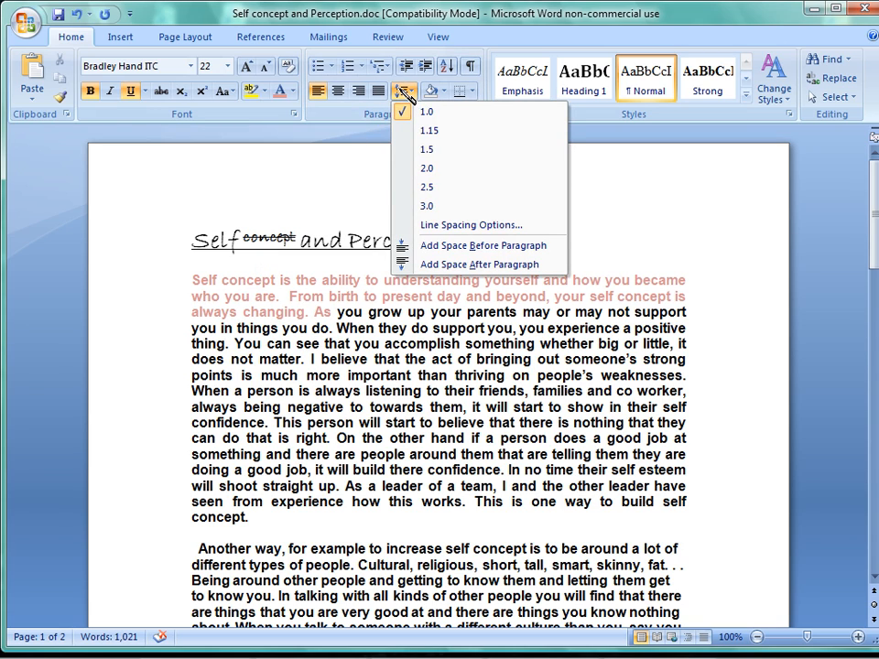
left_click(430, 151)
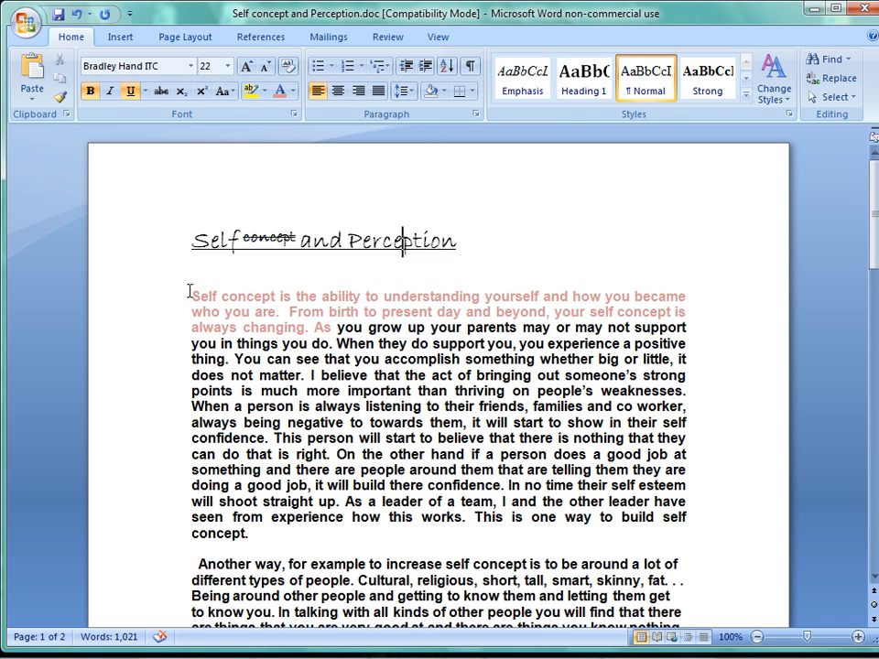
Step: Try 2.0 line spacing on the entire first body paragraph and return it to 1.0
left_click_drag(190, 291, 330, 531)
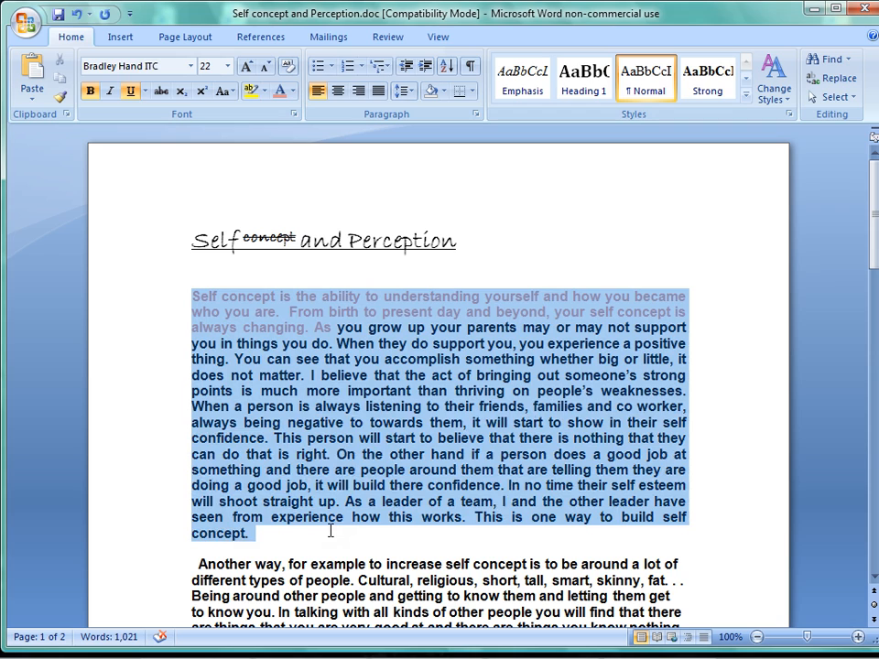
left_click(403, 90)
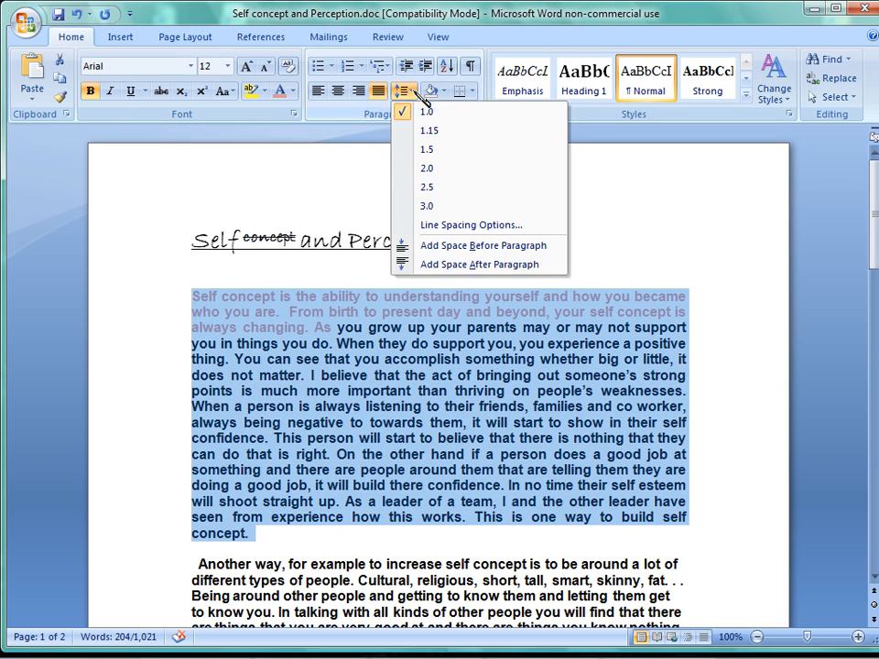
left_click(422, 169)
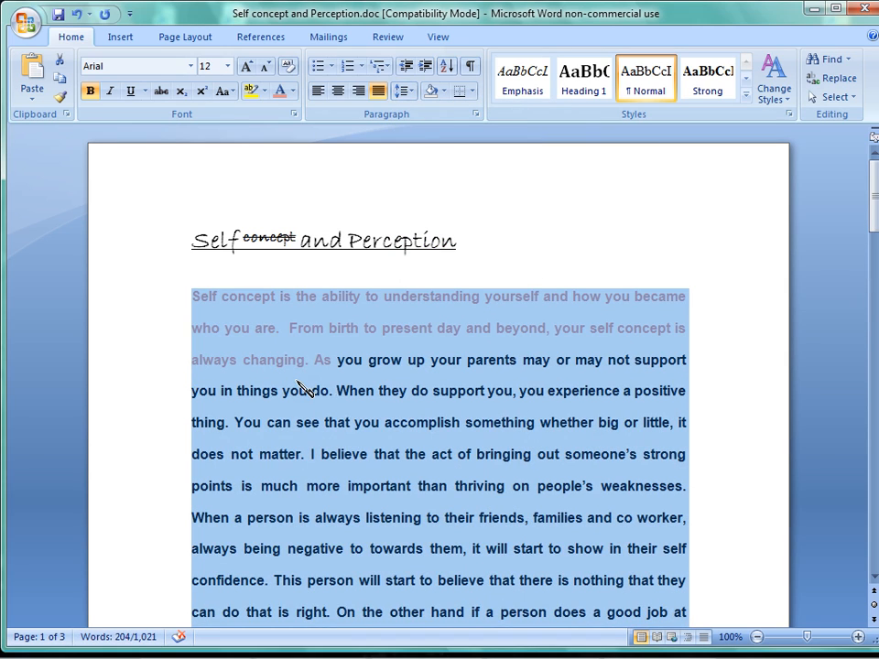
left_click(407, 91)
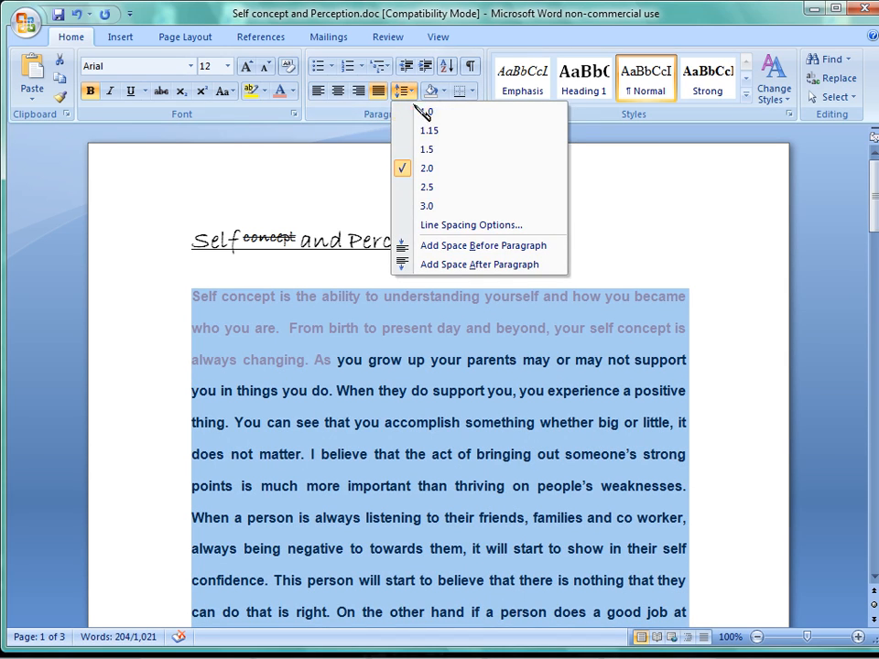
left_click(425, 112)
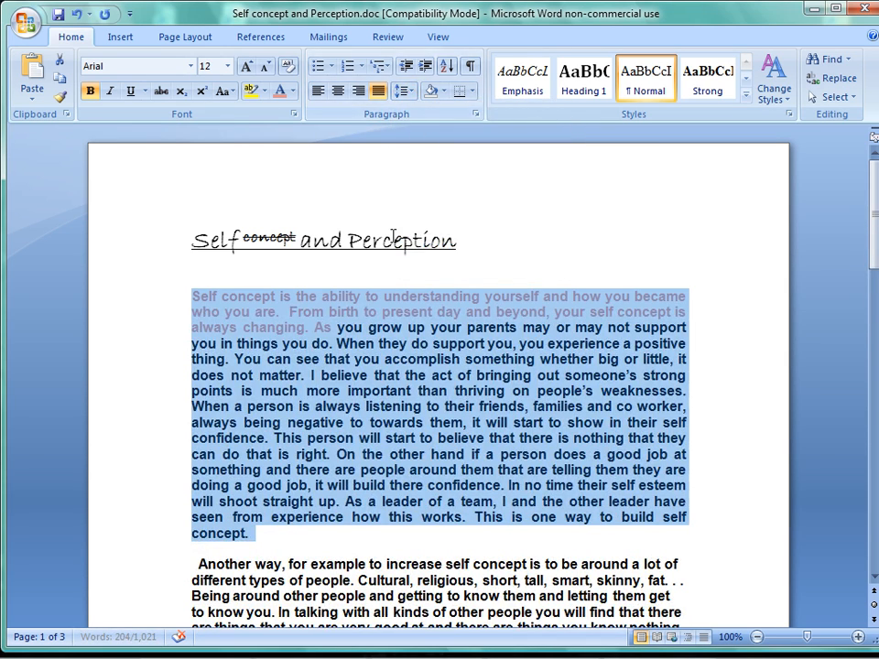
Step: Set the line spacing of the first body paragraph to 1.15
left_click(402, 91)
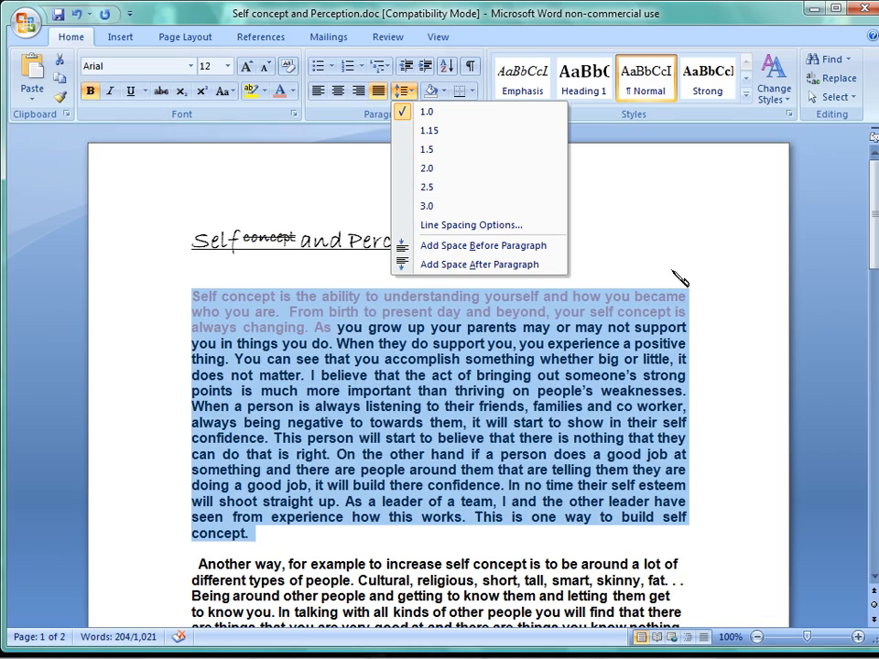
left_click_drag(875, 190, 876, 263)
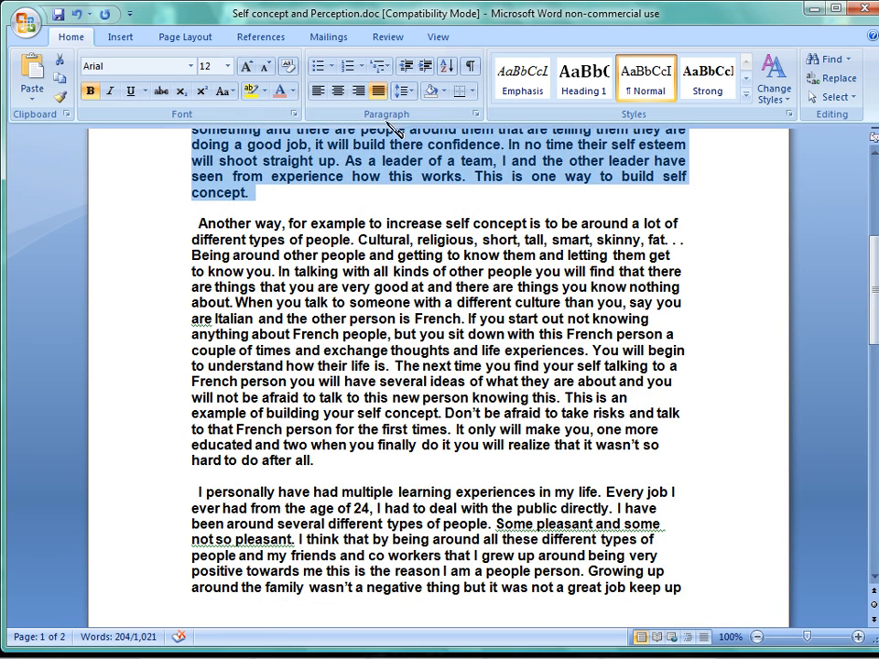
left_click(415, 90)
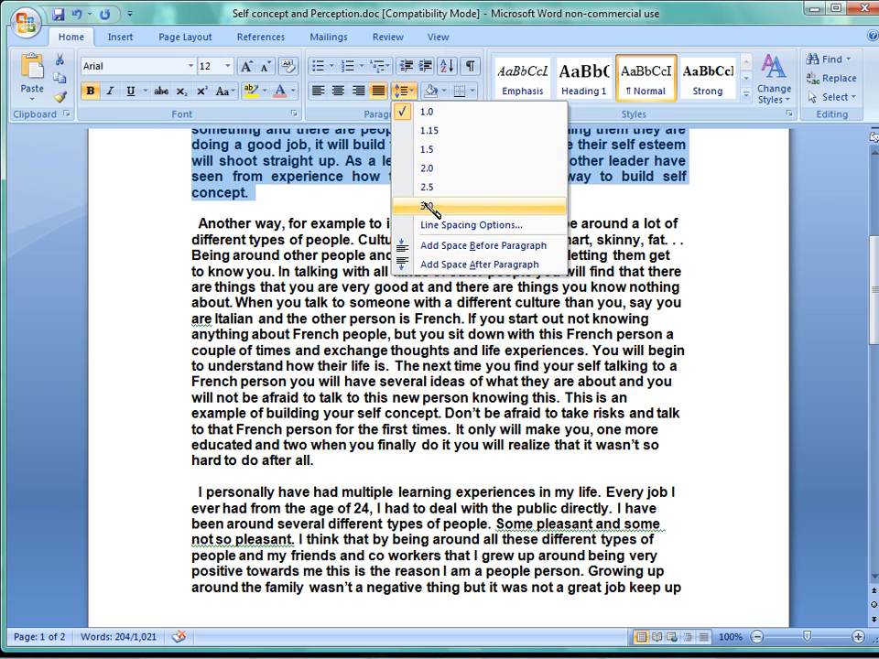
left_click(421, 131)
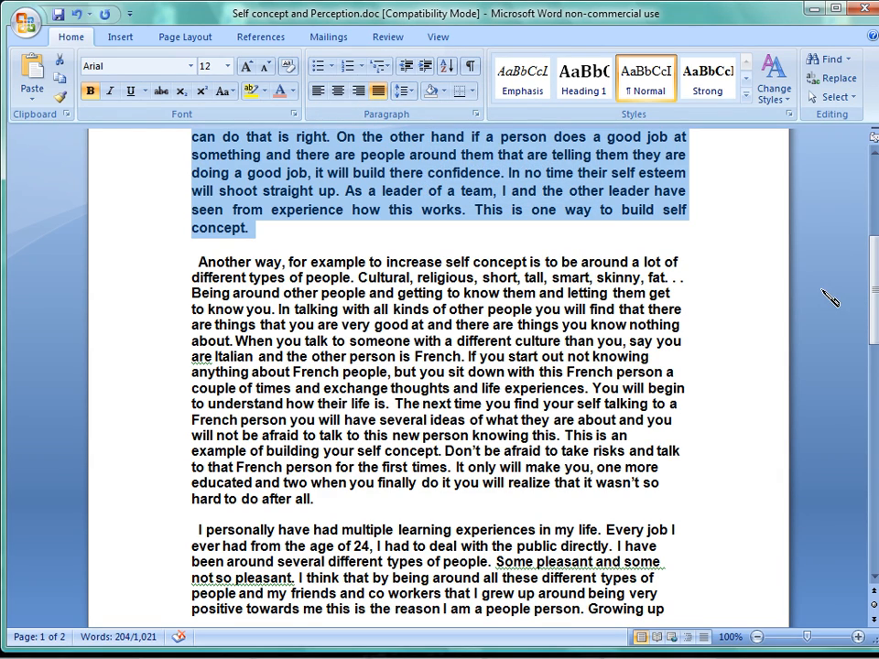
left_click_drag(873, 295, 872, 236)
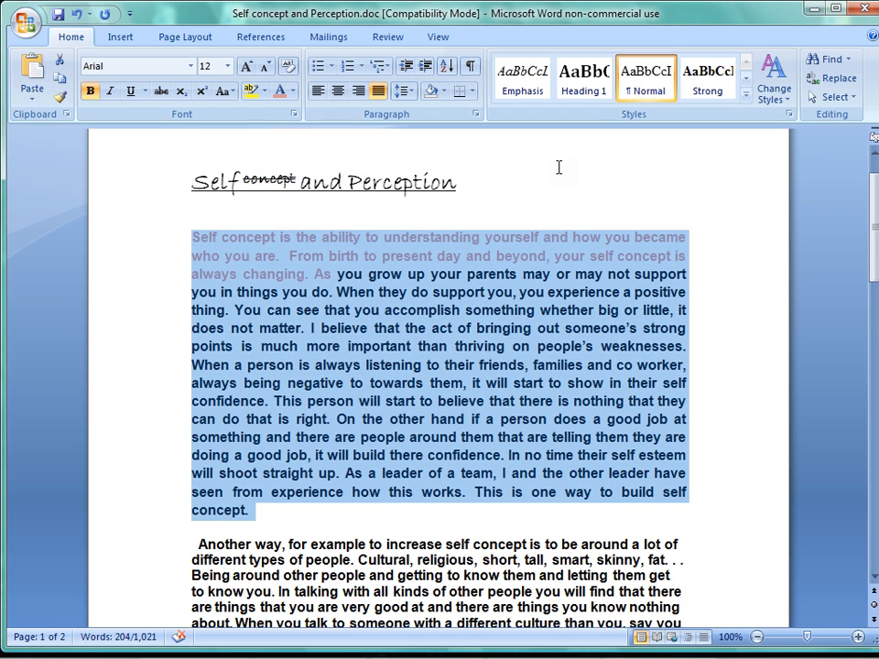
Step: Shade the light red opening text of the first body paragraph with the darkest black theme color
left_click(486, 345)
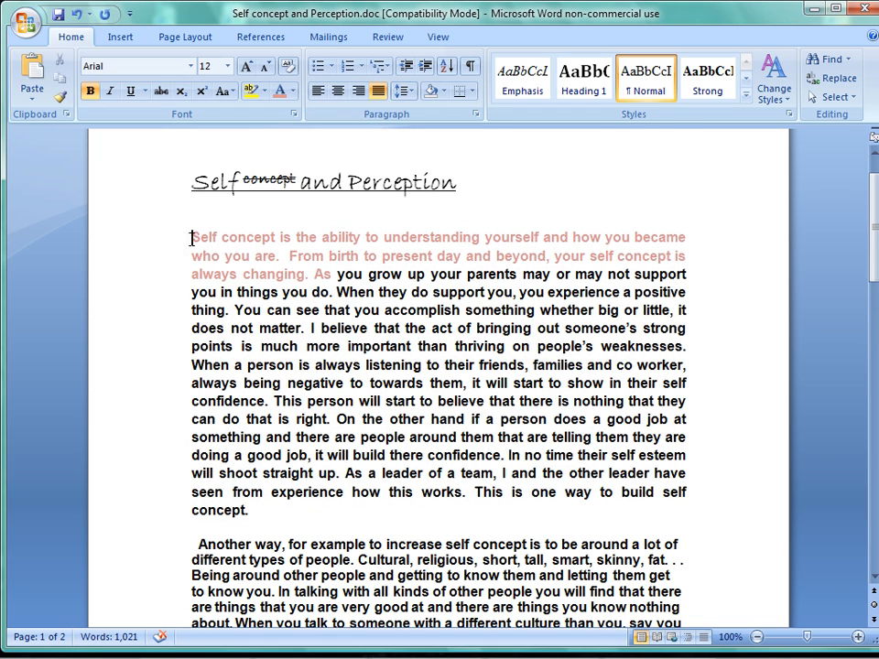
mouse_move(192, 239)
left_mouse_down()
mouse_move(238, 255)
mouse_move(244, 273)
mouse_move(329, 275)
left_mouse_up()
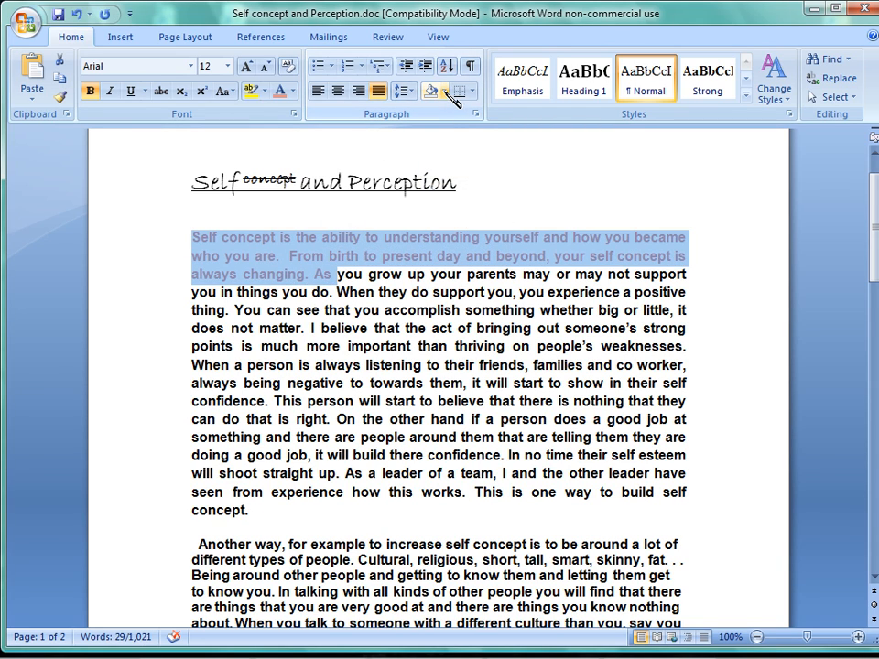
left_click(445, 92)
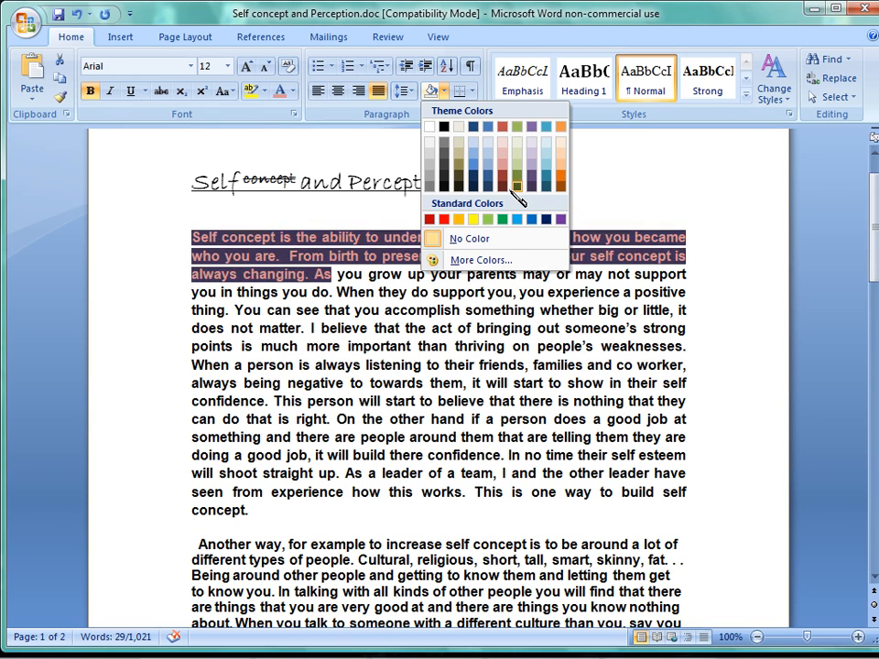
left_click(444, 187)
left_click(507, 191)
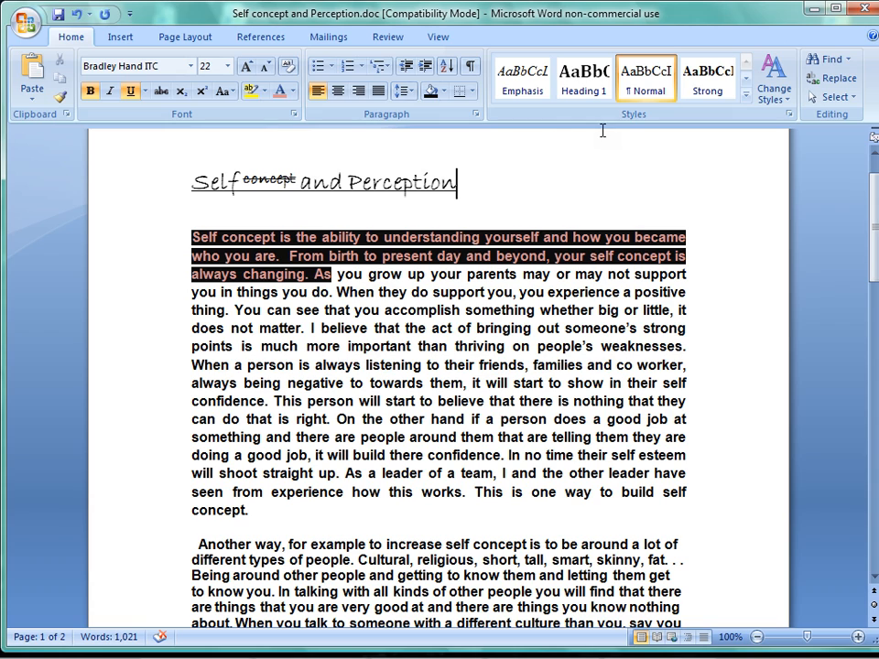
Step: Try the Emphasis style on the second body paragraph and apply the Strong style in its place
left_click(531, 87)
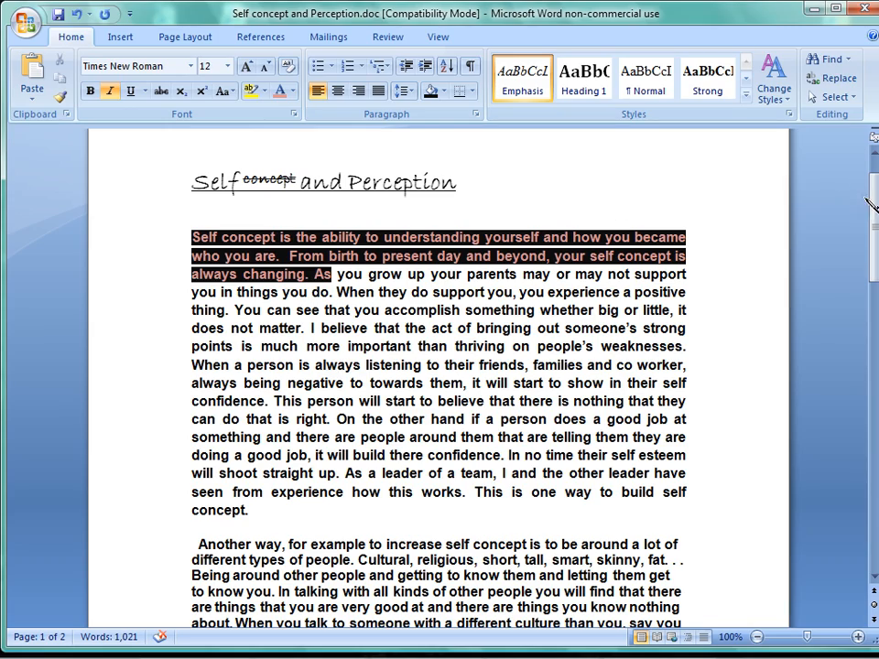
left_click_drag(872, 203, 871, 269)
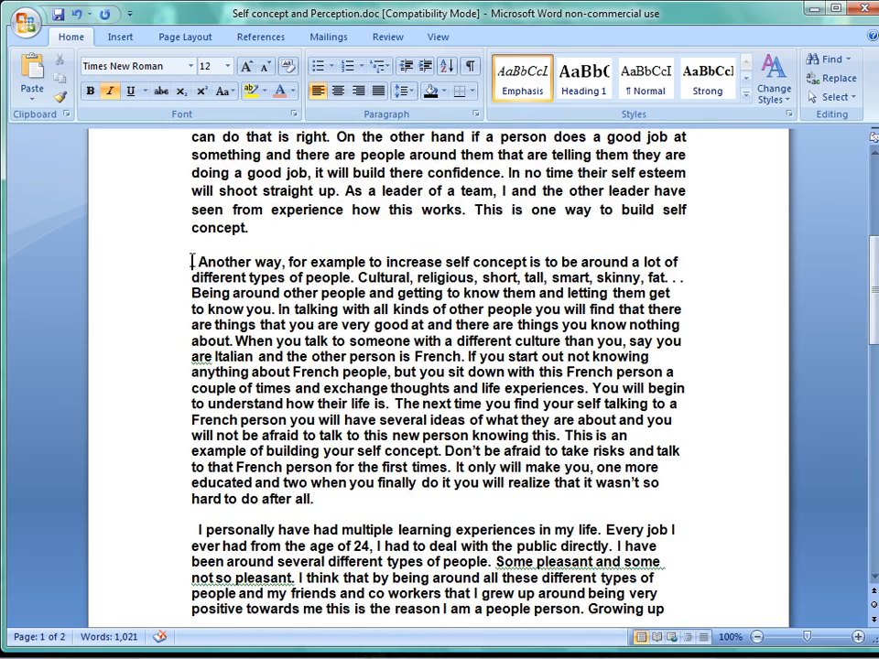
left_click_drag(191, 262, 327, 498)
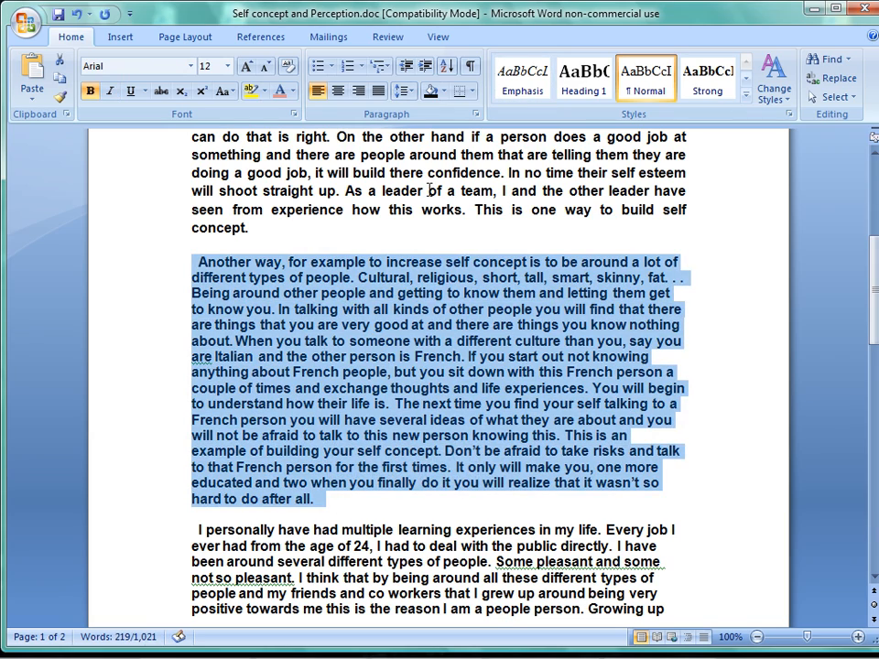
left_click(525, 81)
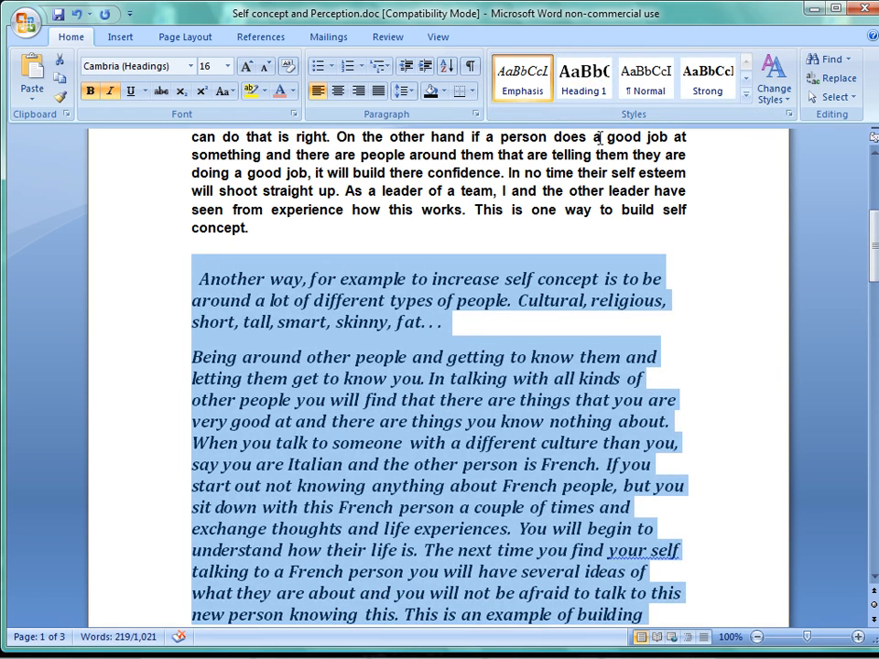
left_click(668, 86)
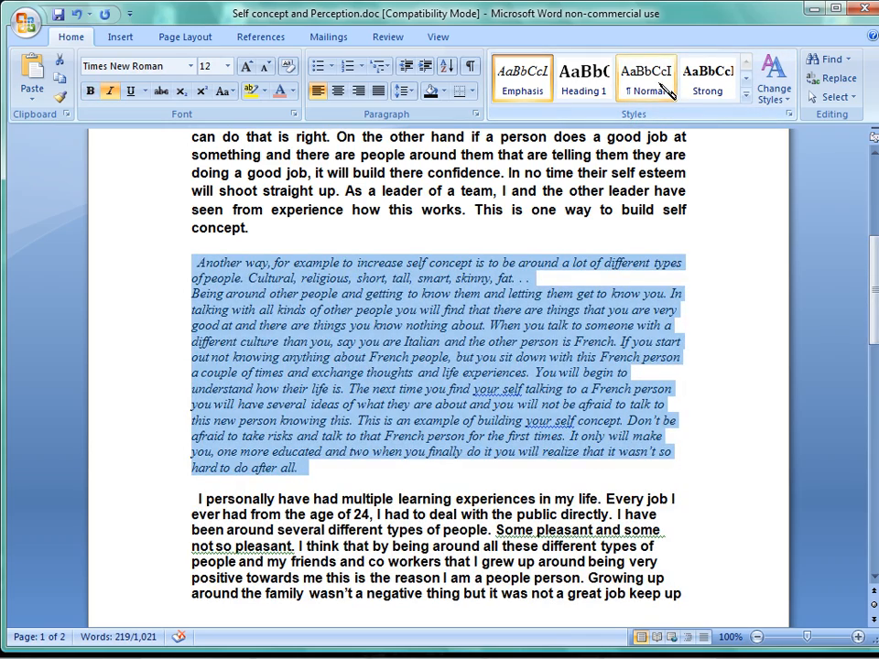
left_click(714, 77)
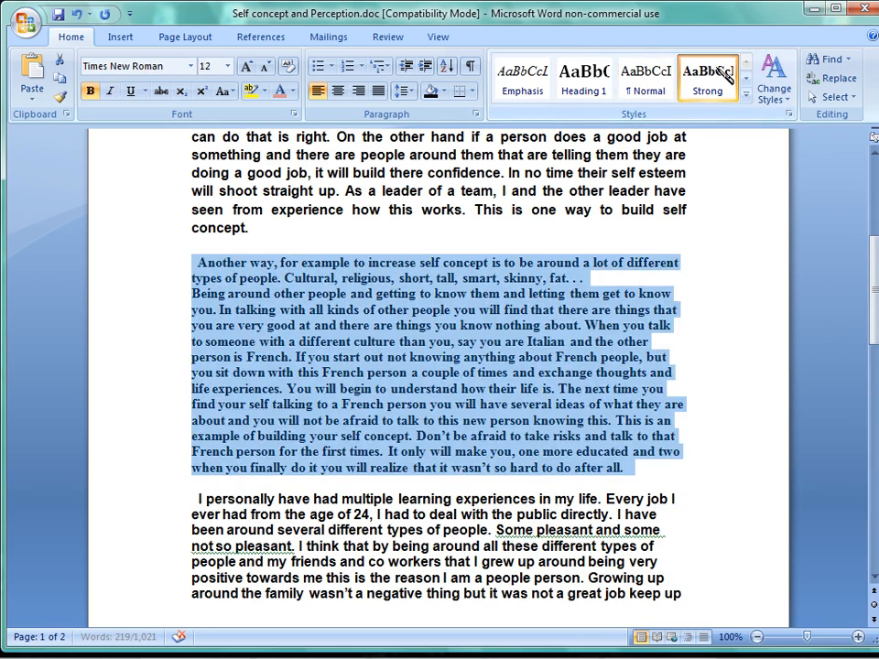
Step: Browse the full quick style gallery and preview Subtle Reference on the second body paragraph without applying it
left_click(746, 95)
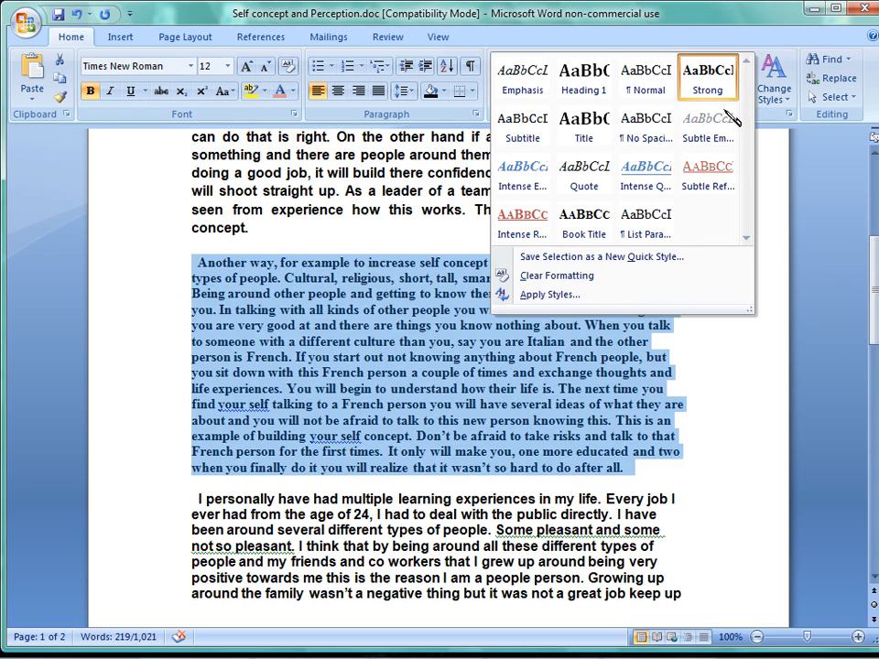
left_click(777, 153)
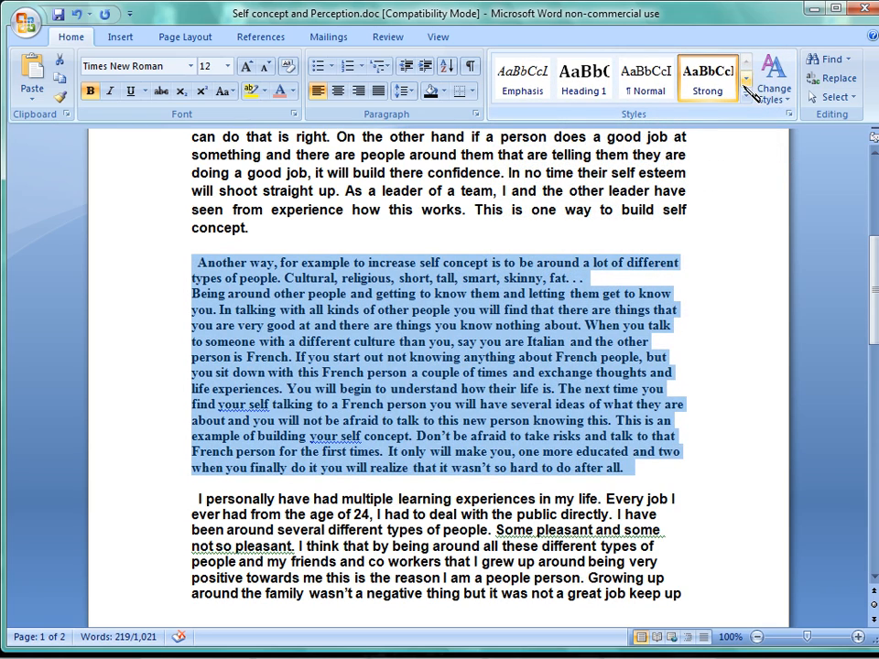
left_click(746, 88)
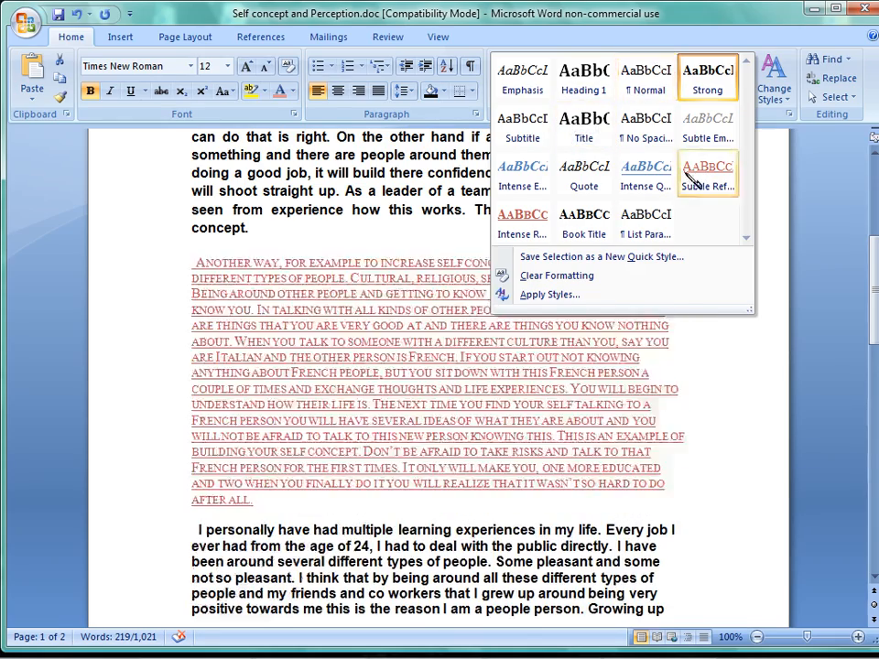
key("Escape")
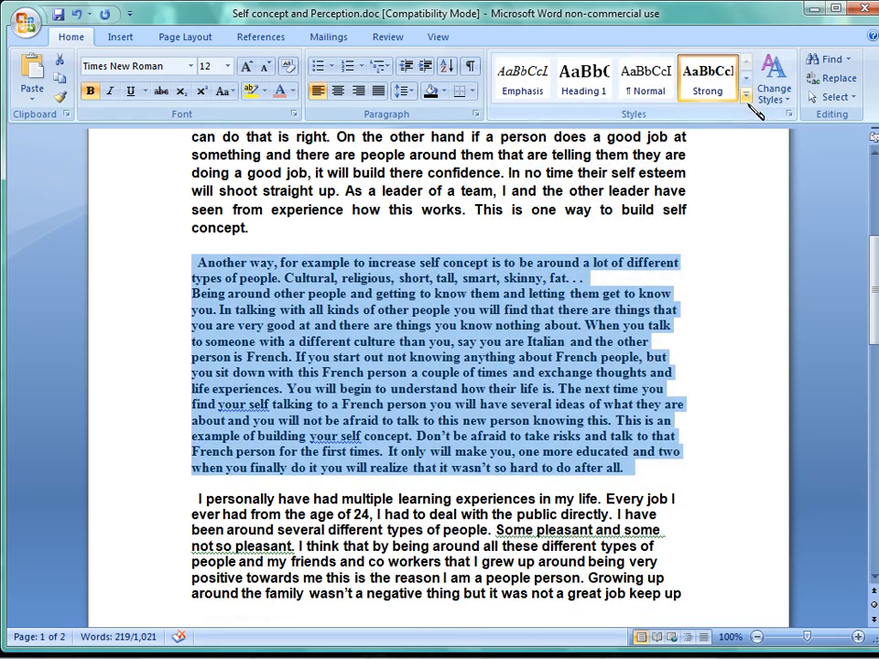
Step: Try the Elegant style set on the document
left_click(785, 101)
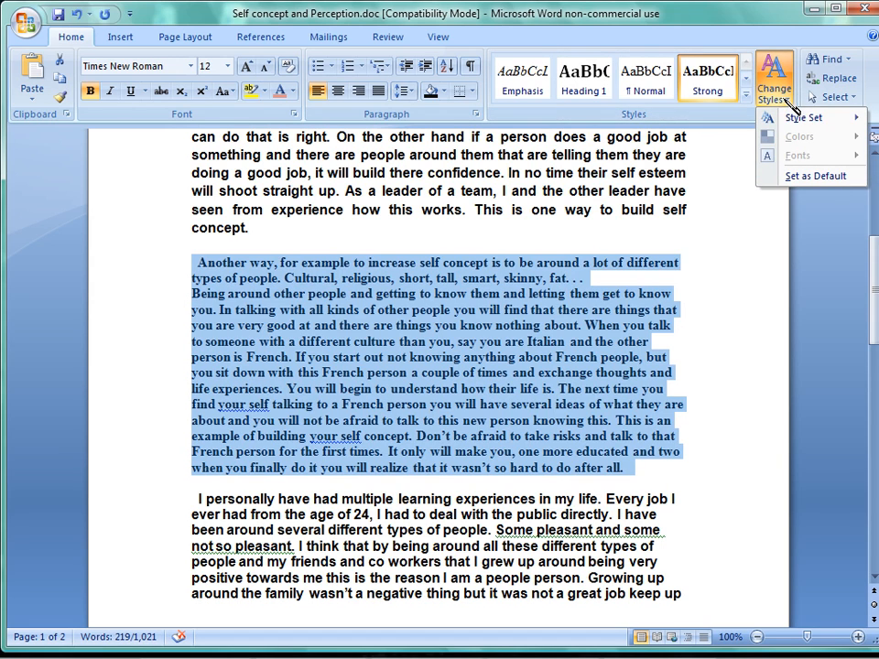
mouse_move(824, 119)
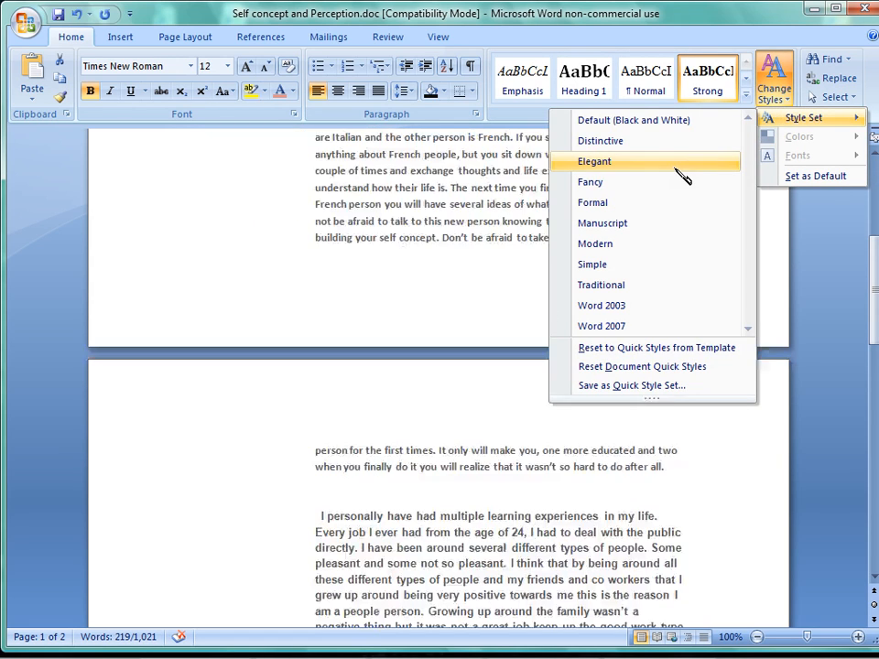
left_click(678, 167)
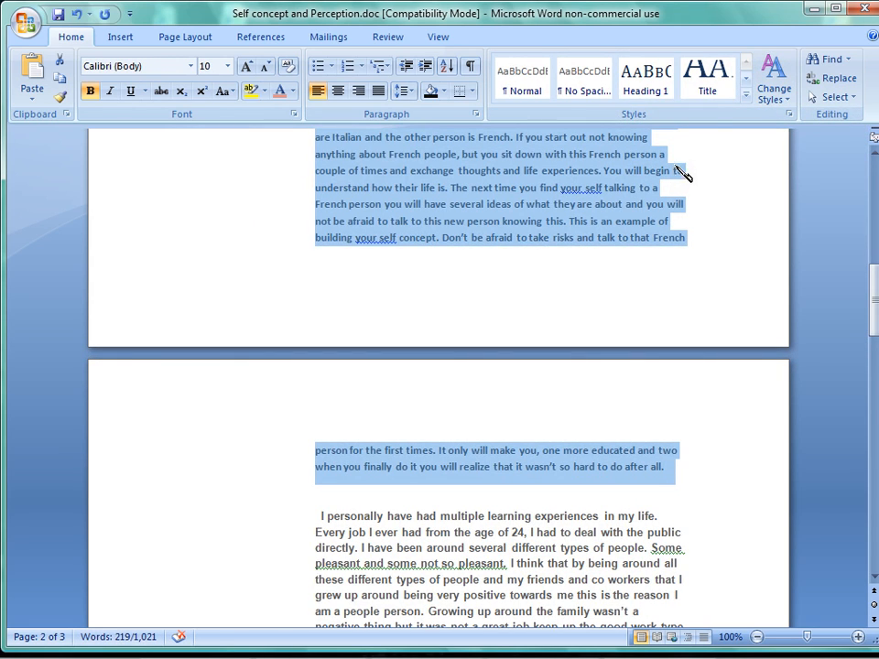
Step: Change the document's style set to Distinctive and deselect the second body paragraph
left_click(786, 103)
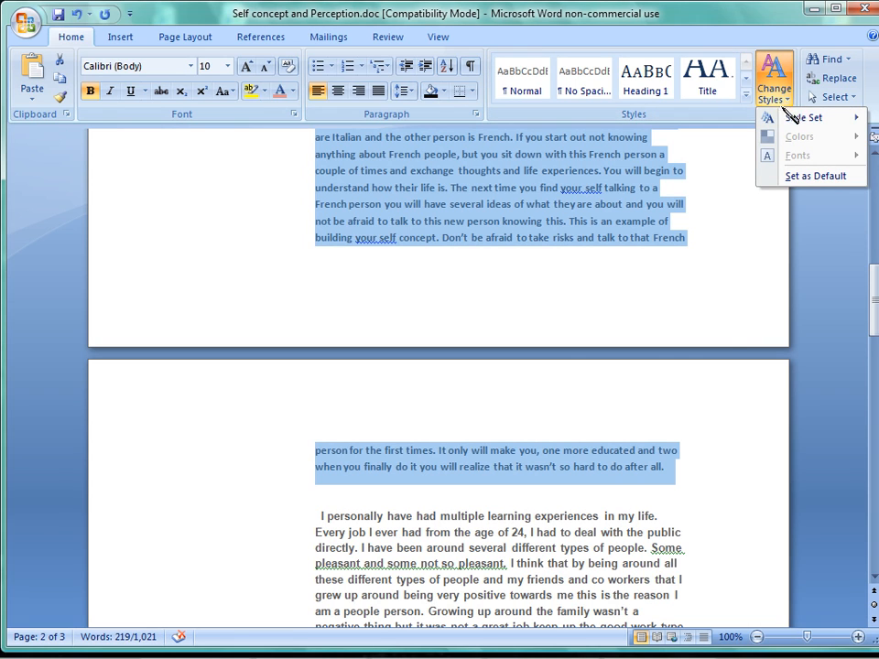
mouse_move(795, 118)
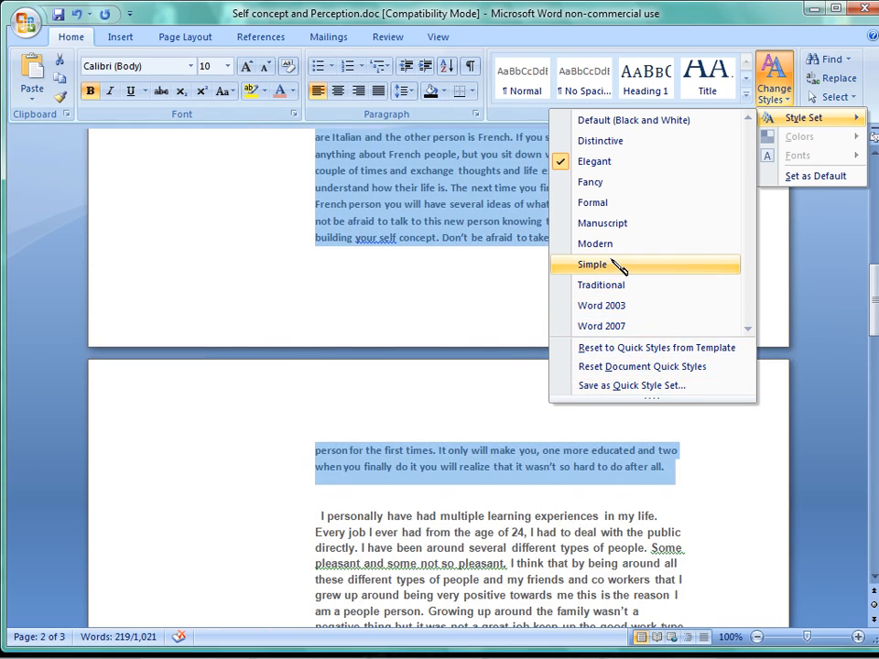
left_click(613, 141)
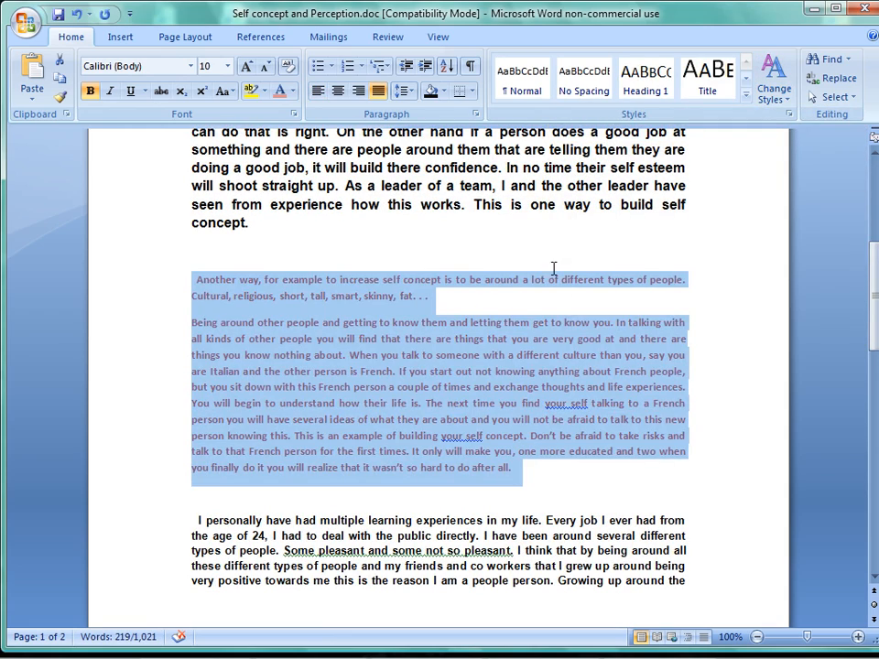
left_click(565, 245)
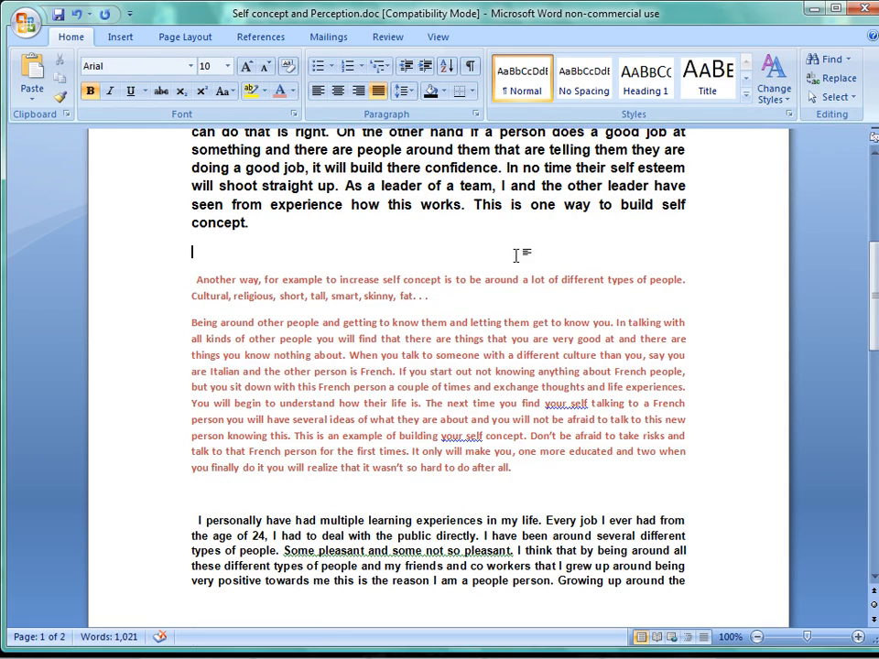
Step: Search the document for the word "personally" and close the search dialog
left_click(849, 59)
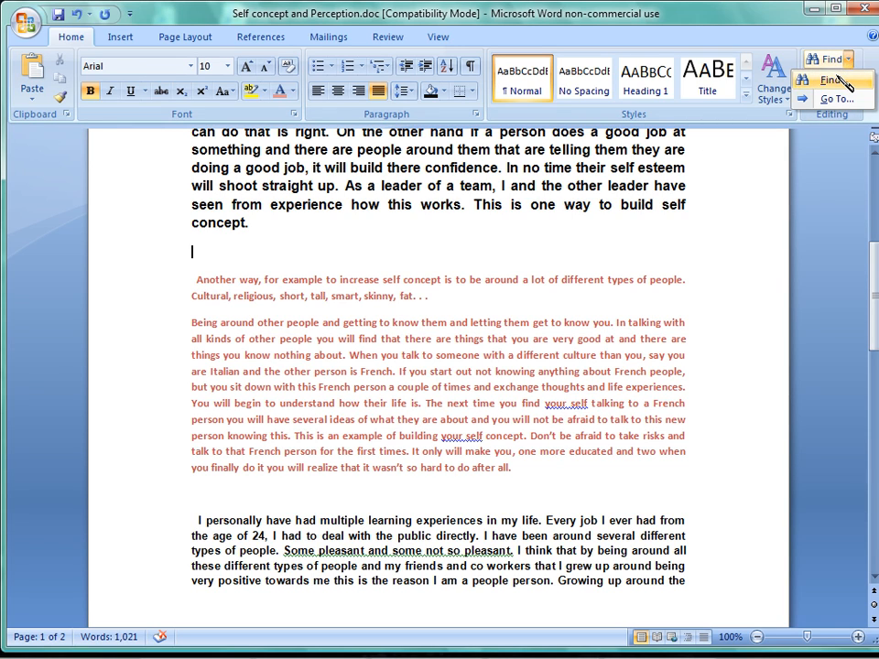
left_click(835, 81)
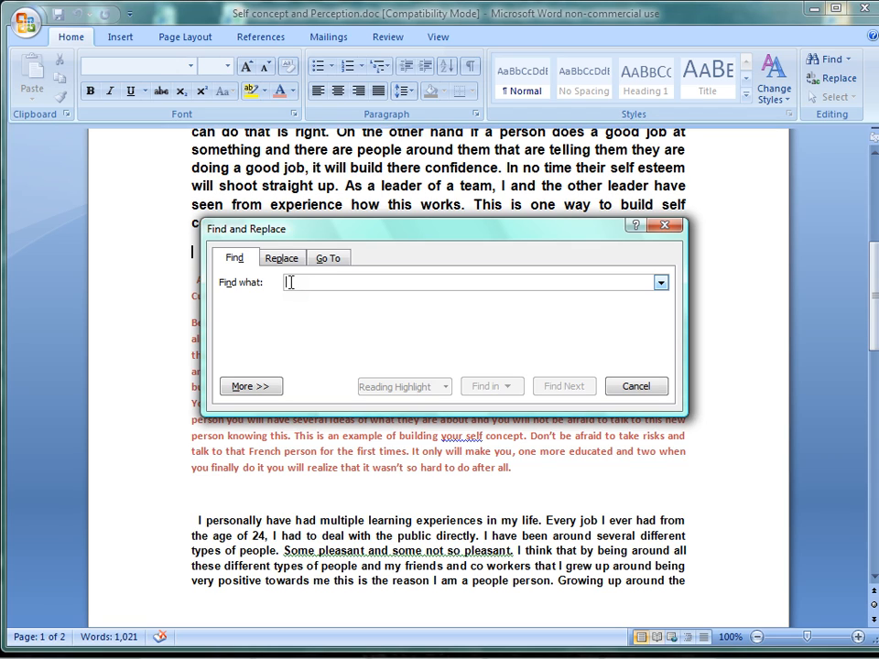
type("personally")
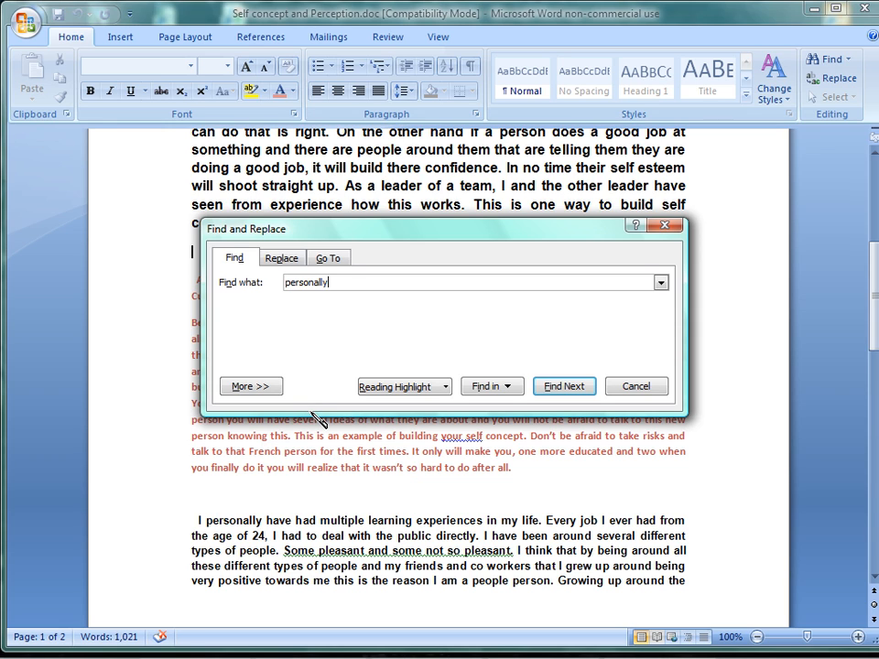
key("Return")
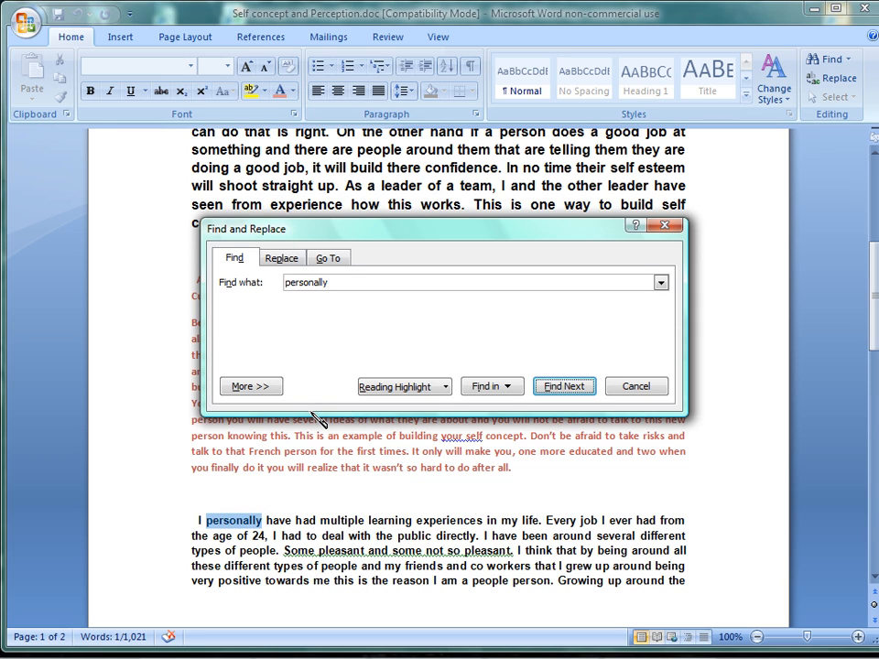
left_click(665, 226)
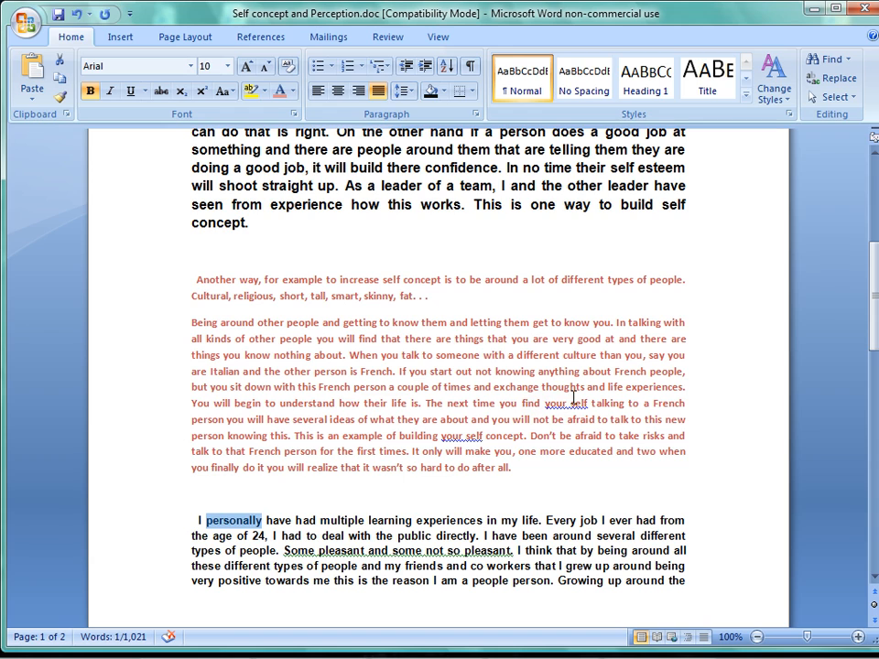
Step: Replace the word "personally" with "person" in the paragraph about learning experiences and close the replace dialog
left_click(848, 79)
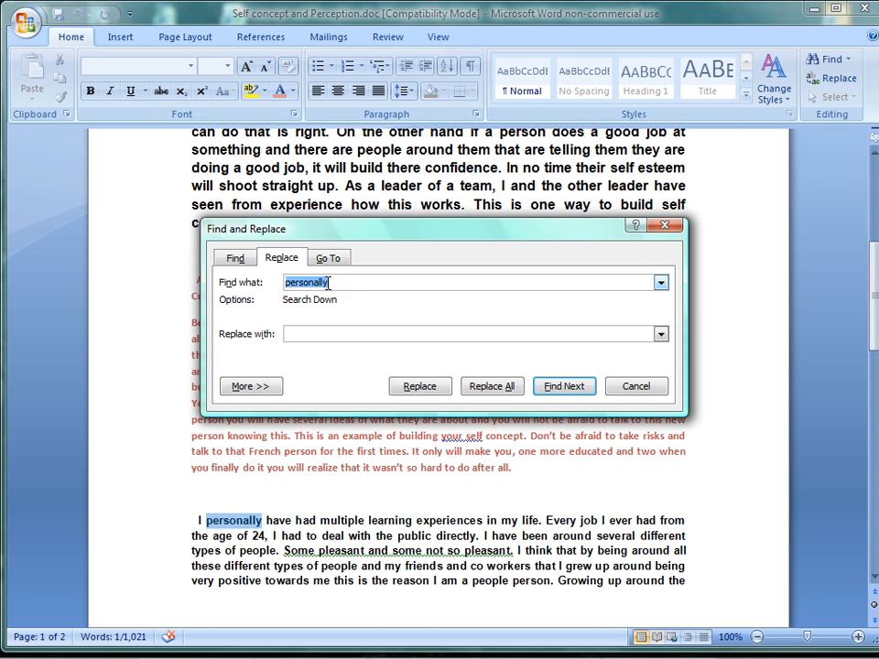
left_click(291, 335)
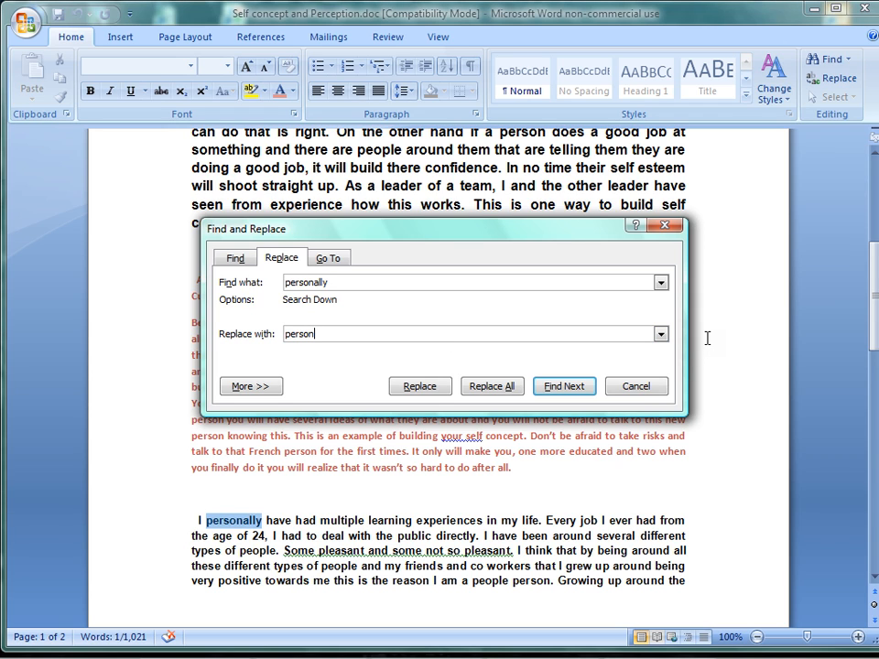
left_click(564, 386)
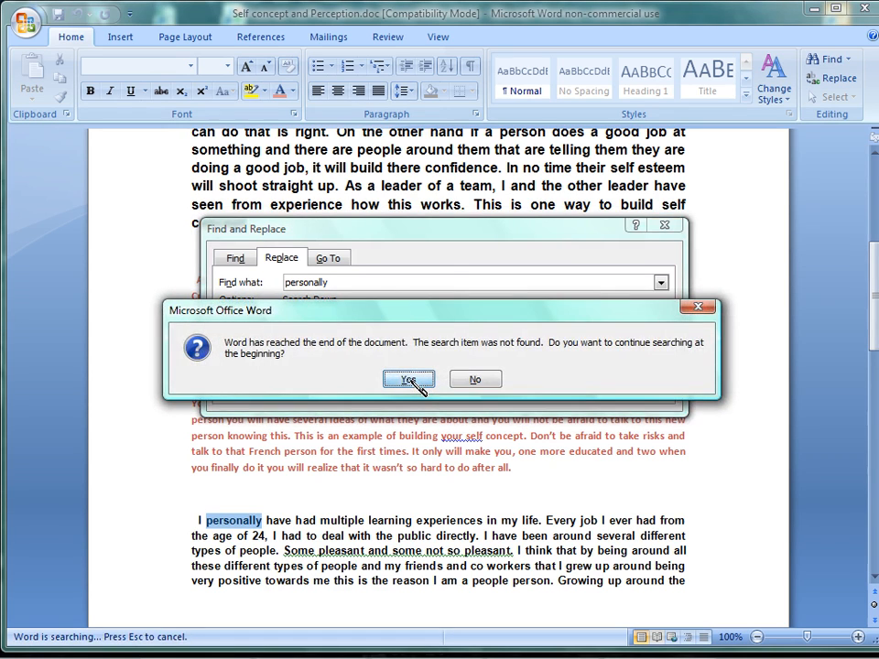
left_click(412, 380)
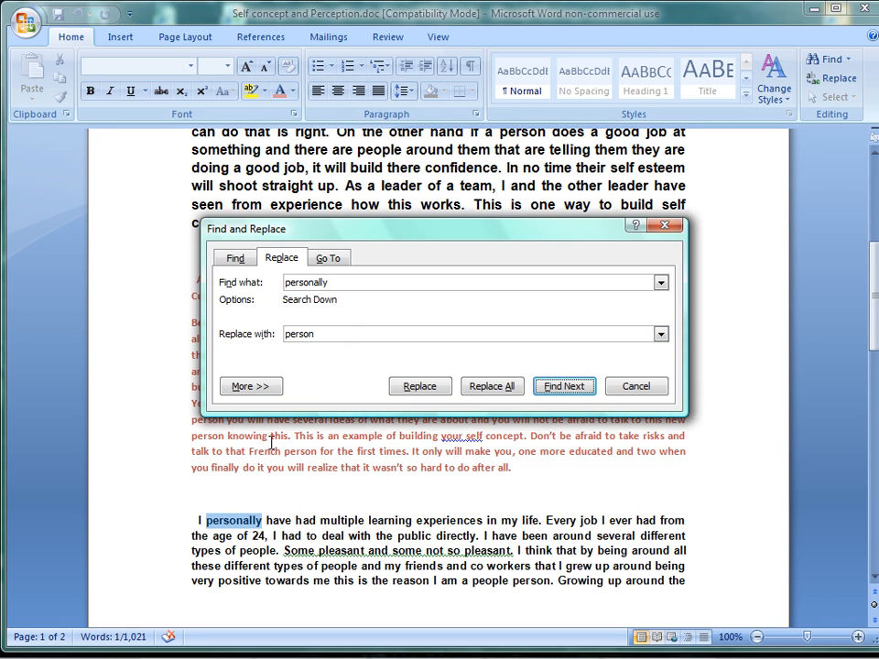
left_click(438, 388)
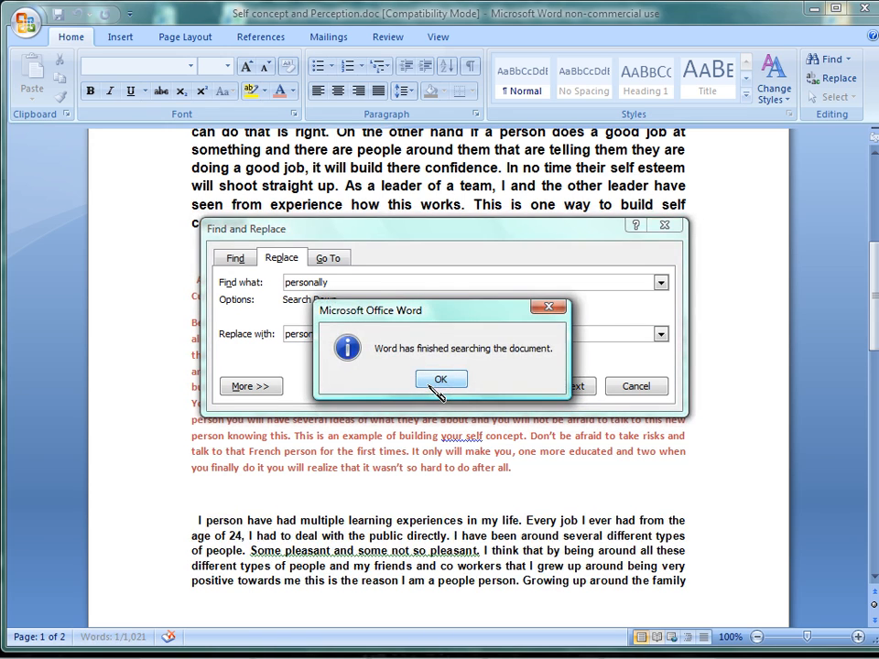
left_click(440, 378)
left_click(443, 382)
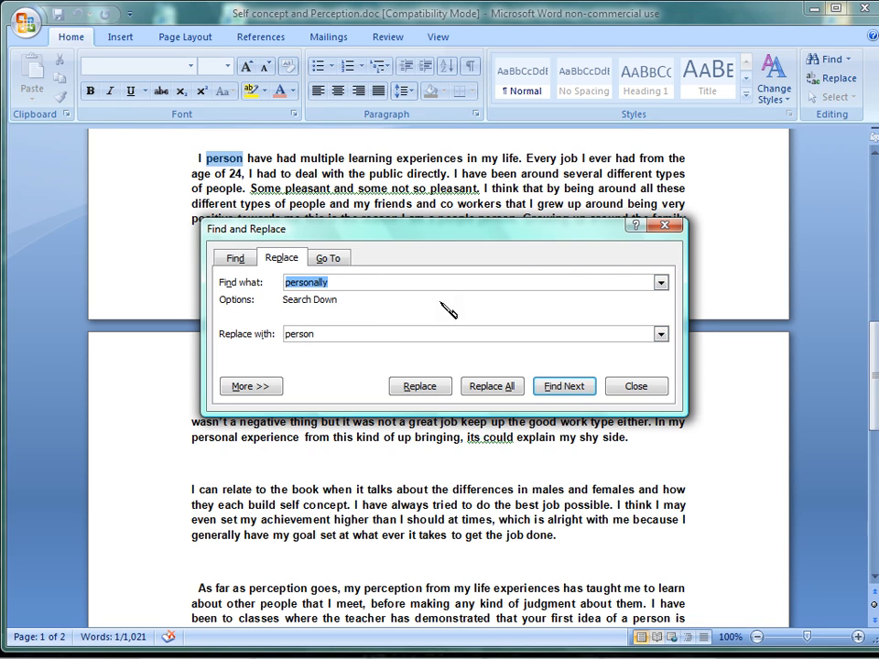
left_click(666, 226)
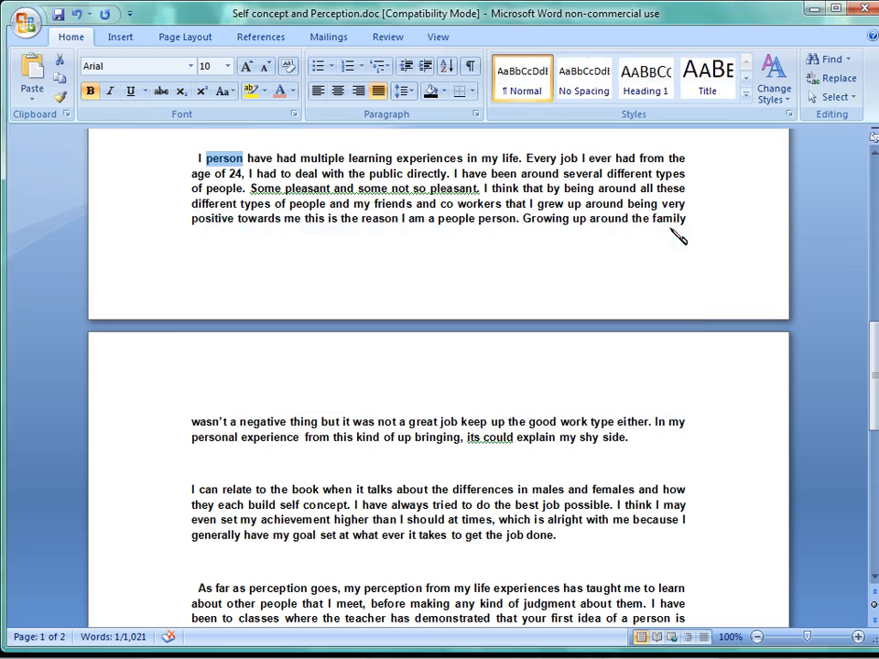
Step: Select all the text in the document and turn on the Select Objects mode
left_click(861, 103)
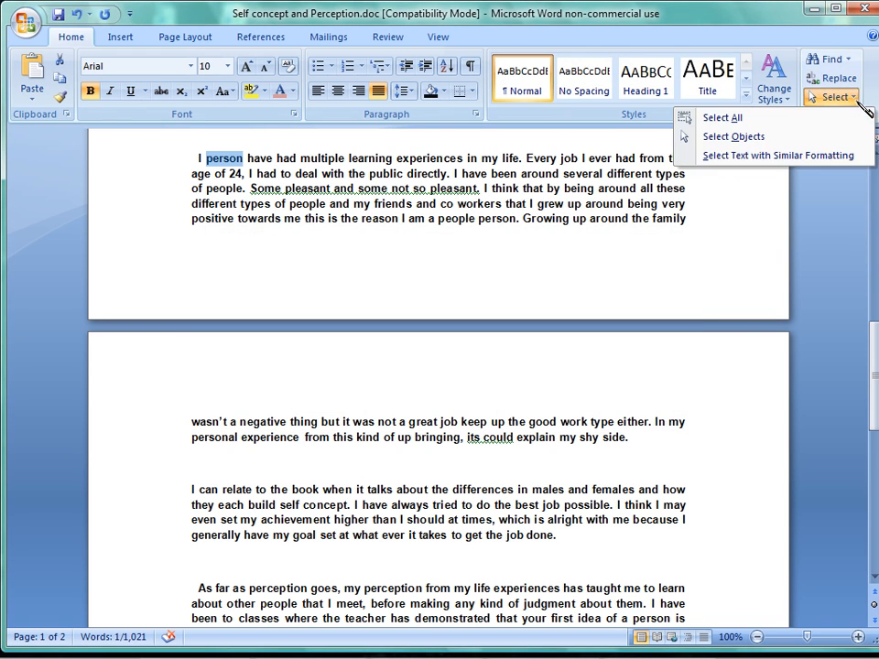
left_click(801, 119)
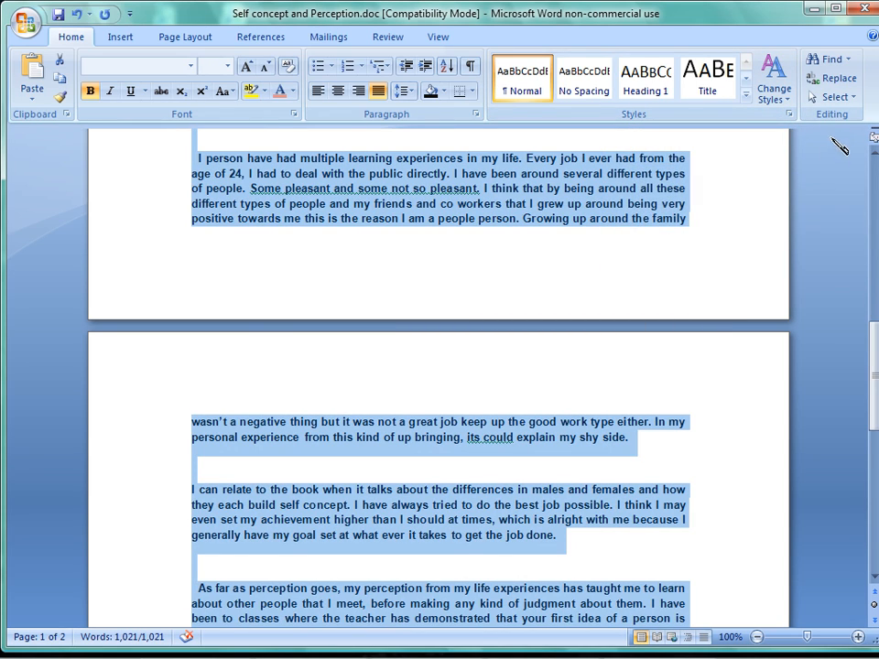
left_click(858, 98)
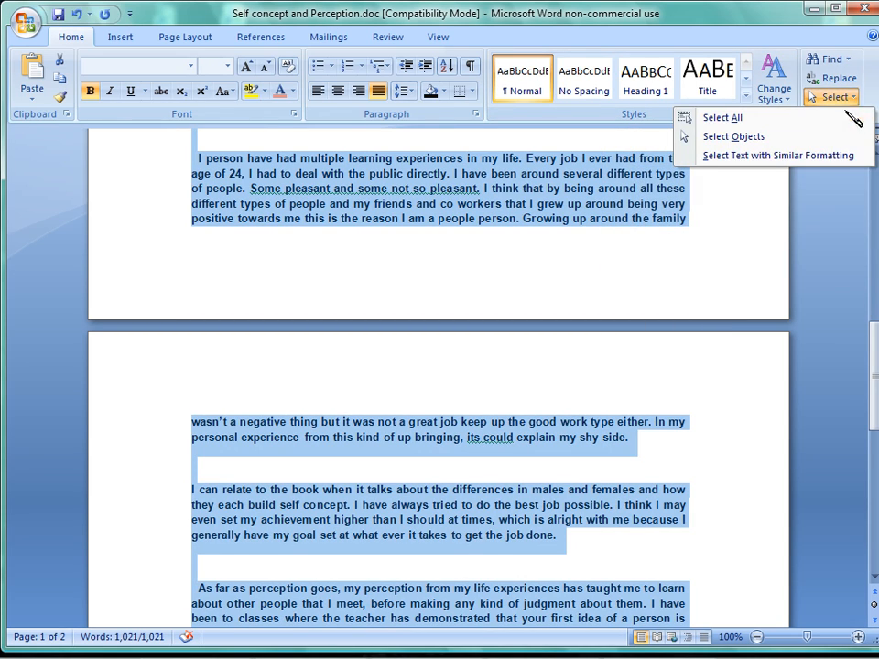
left_click(829, 138)
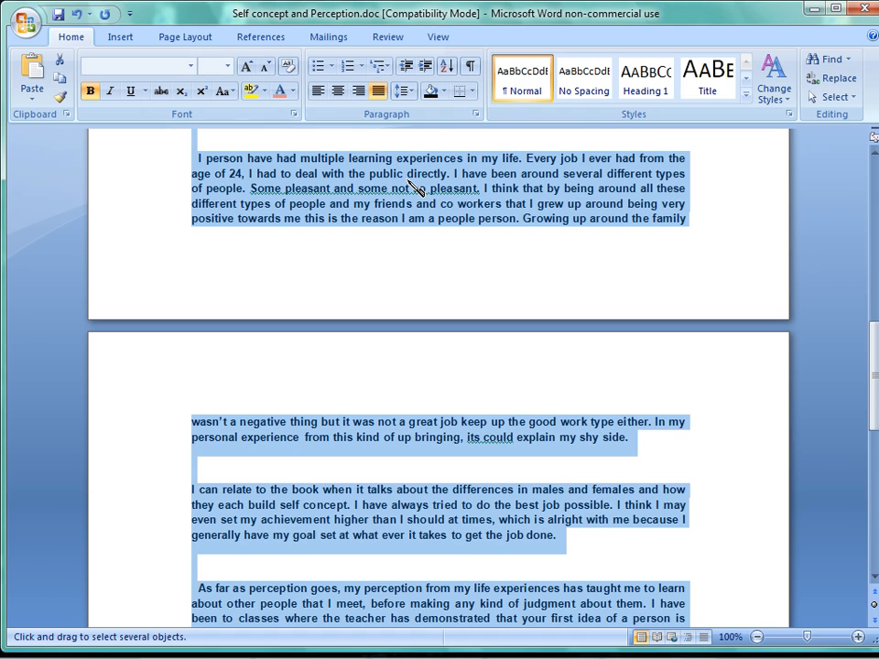
left_click(445, 91)
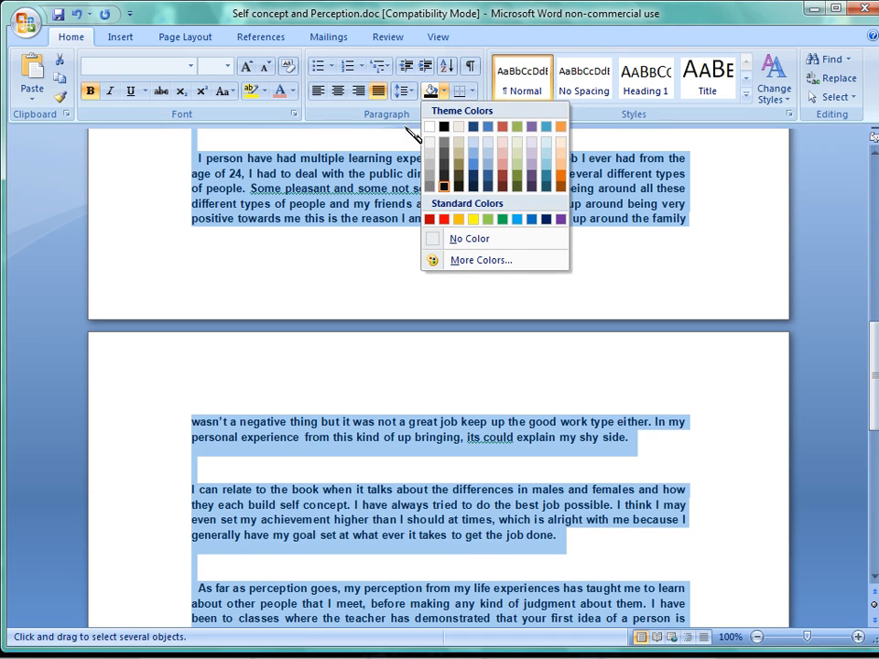
left_click(408, 94)
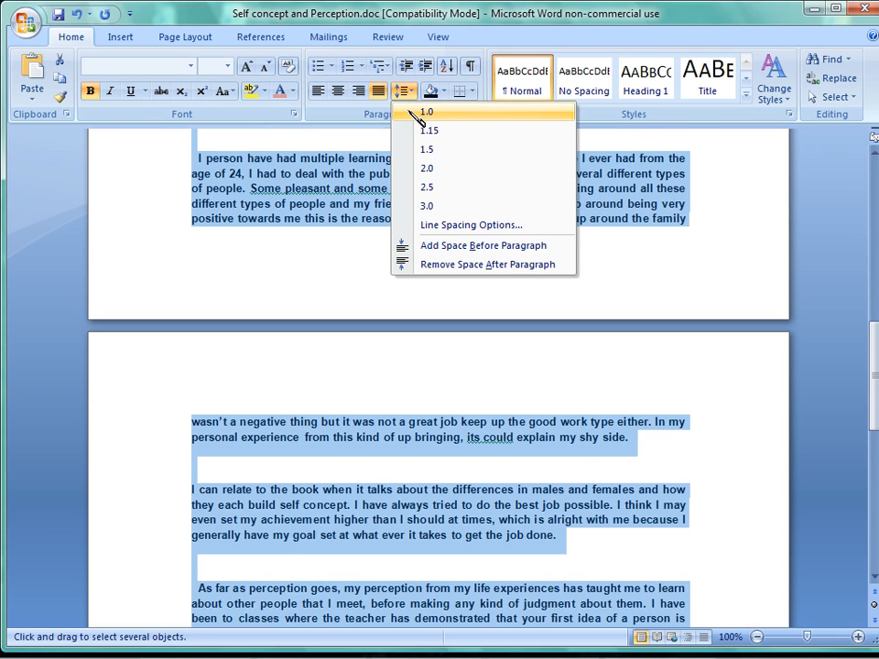
Step: Try line spacing of 1.0 and 1.15 on all the selected document text
left_click(417, 113)
left_click(414, 94)
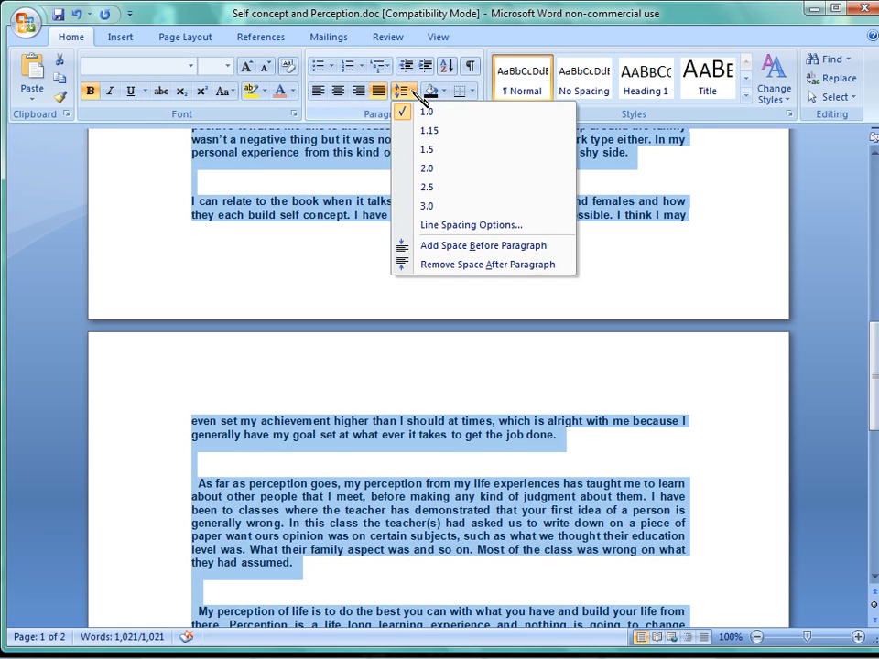
left_click(426, 131)
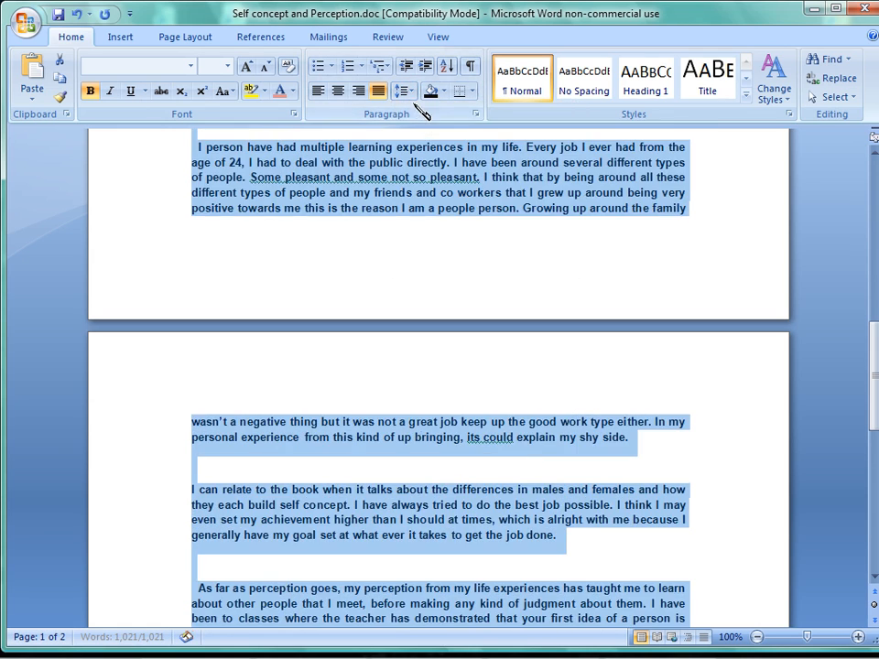
Step: Set the line spacing of all the selected document text to 2.0 and deselect the text
left_click(422, 93)
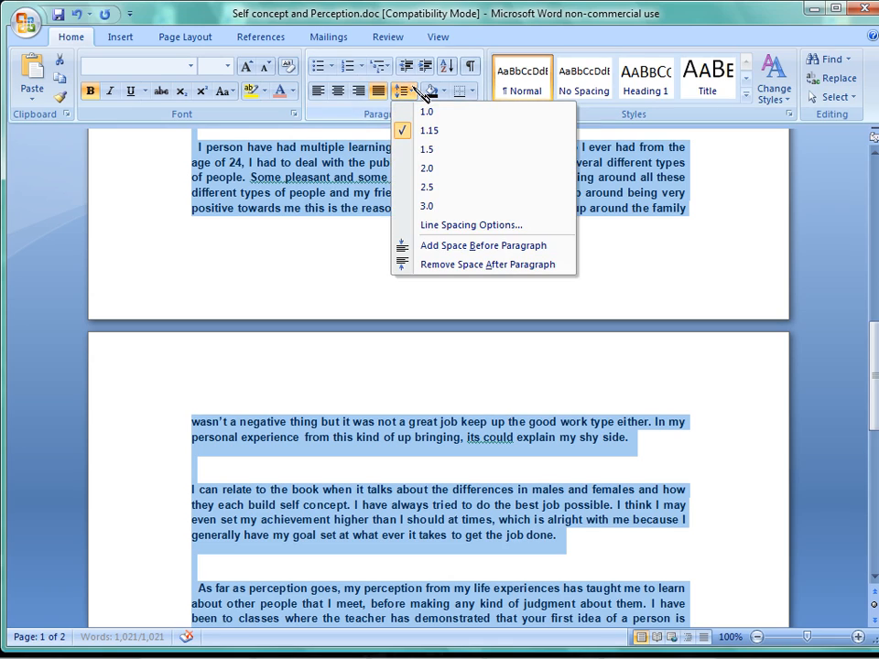
left_click(423, 170)
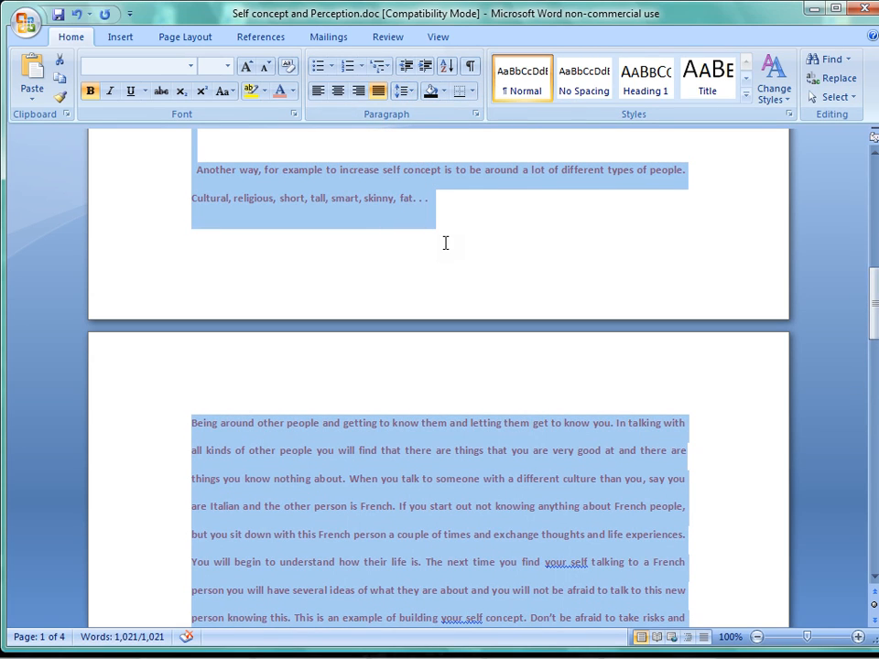
left_click(836, 180)
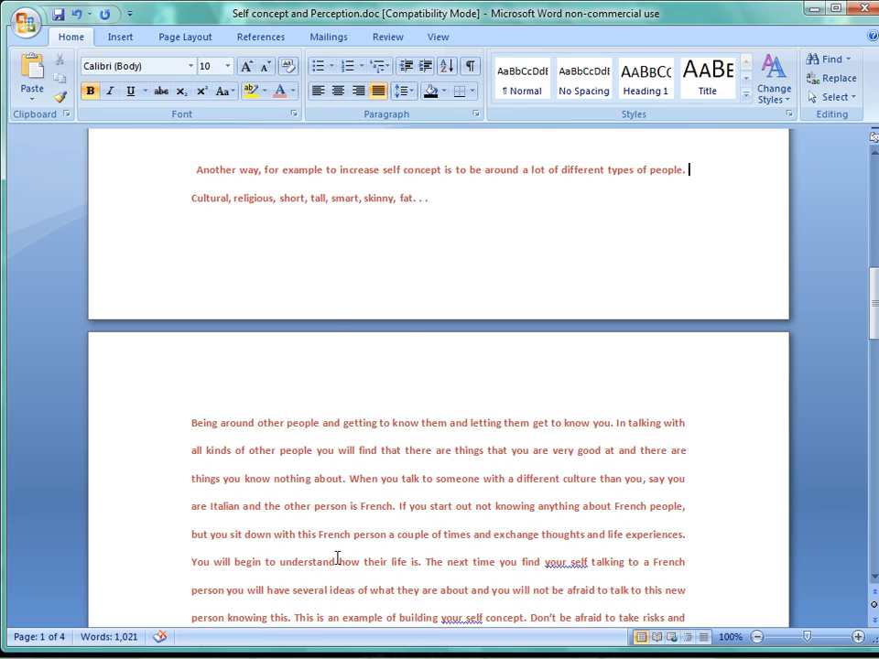
left_click(853, 97)
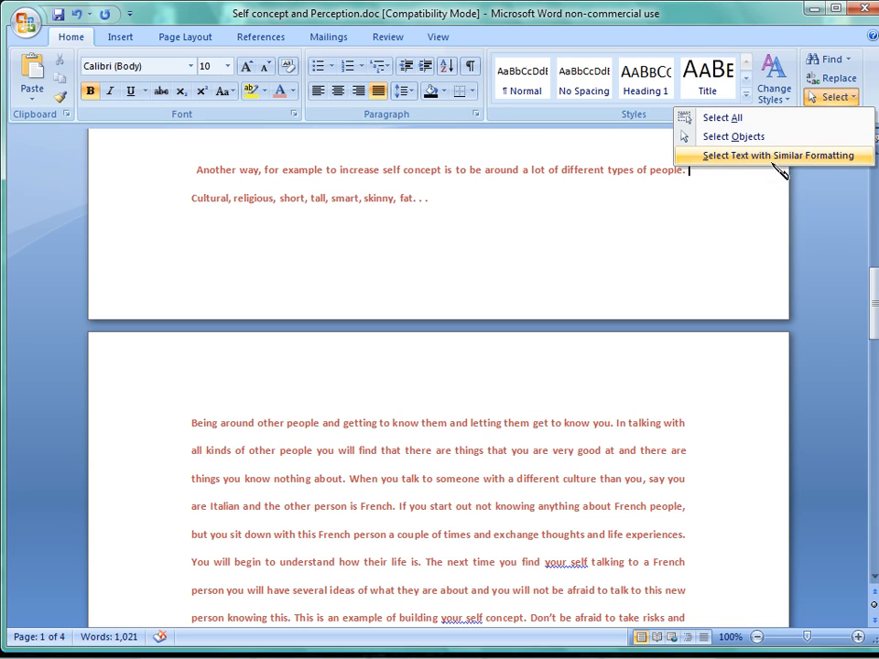
left_click(617, 194)
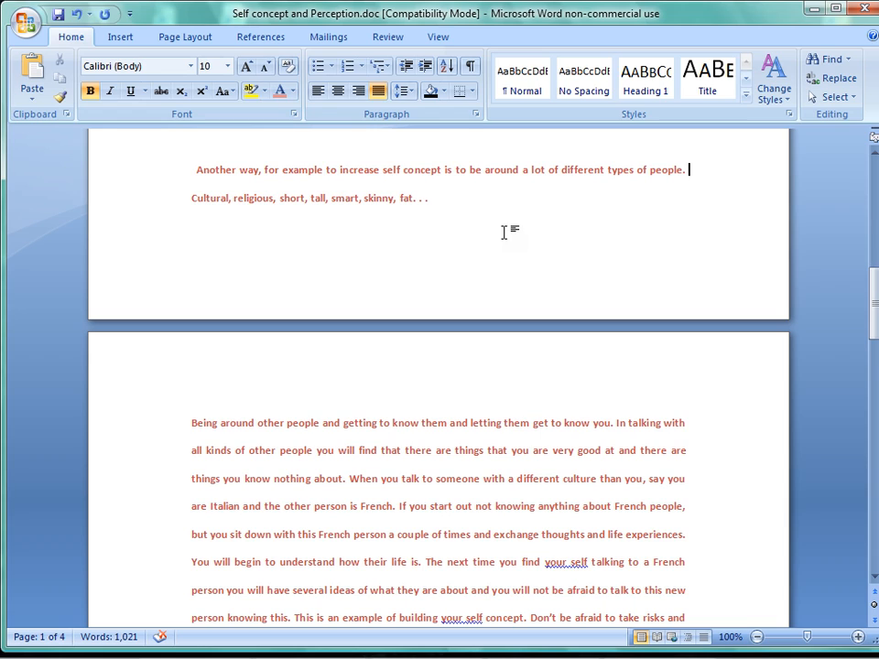